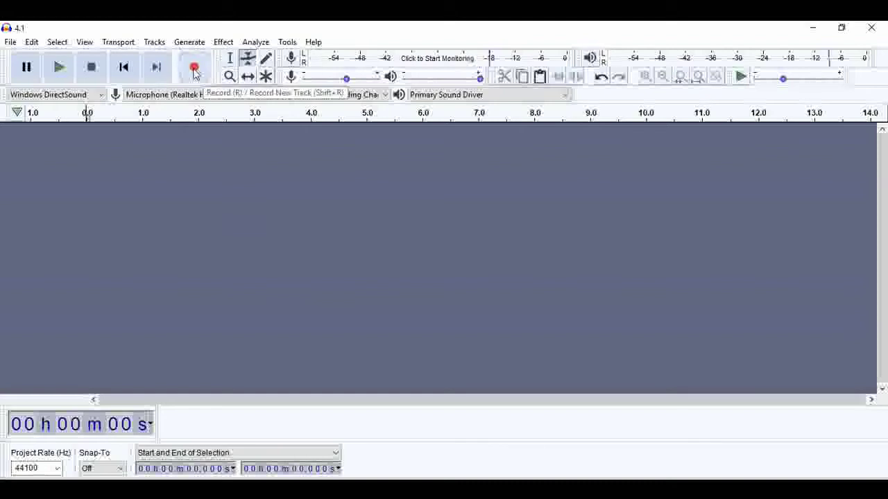
# Step: Record about 3.5 seconds of speech on a new stereo track and play the recording back
pyautogui.click(194, 70)
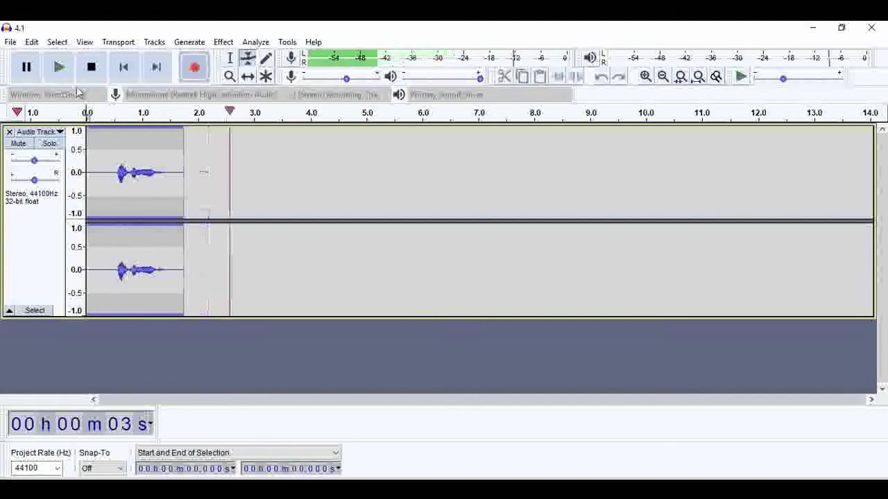
pyautogui.click(93, 72)
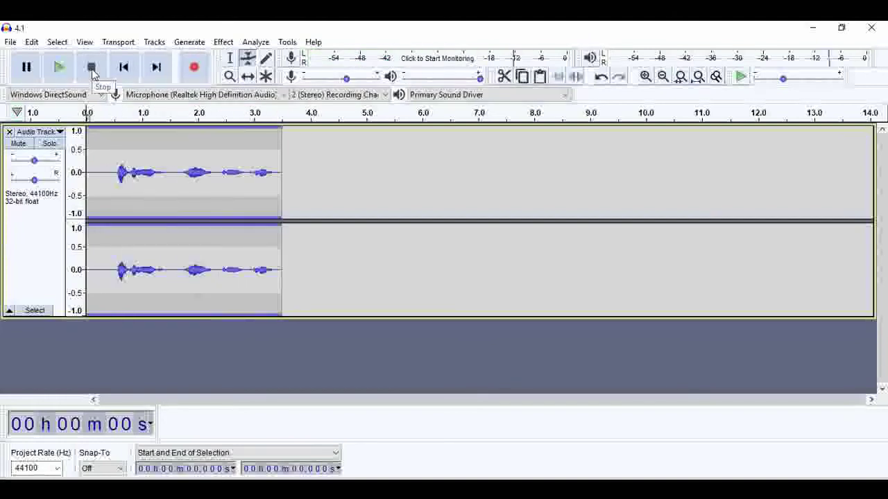
pyautogui.click(61, 68)
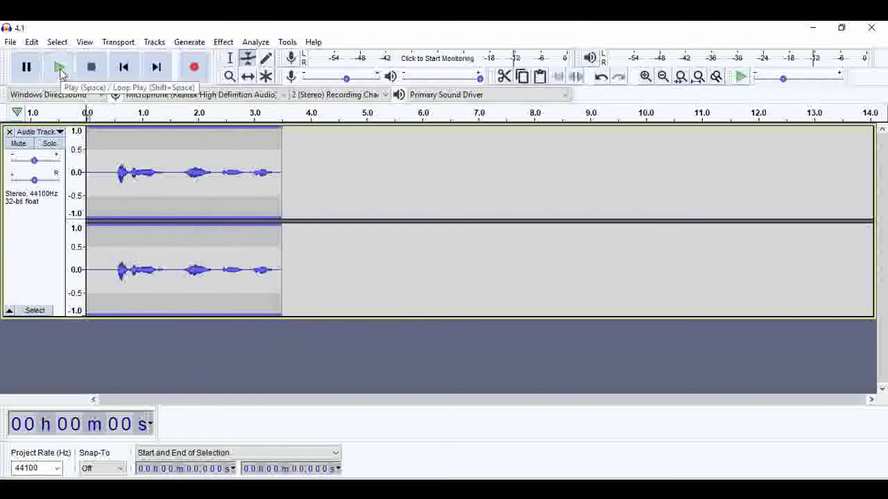
pyautogui.click(60, 69)
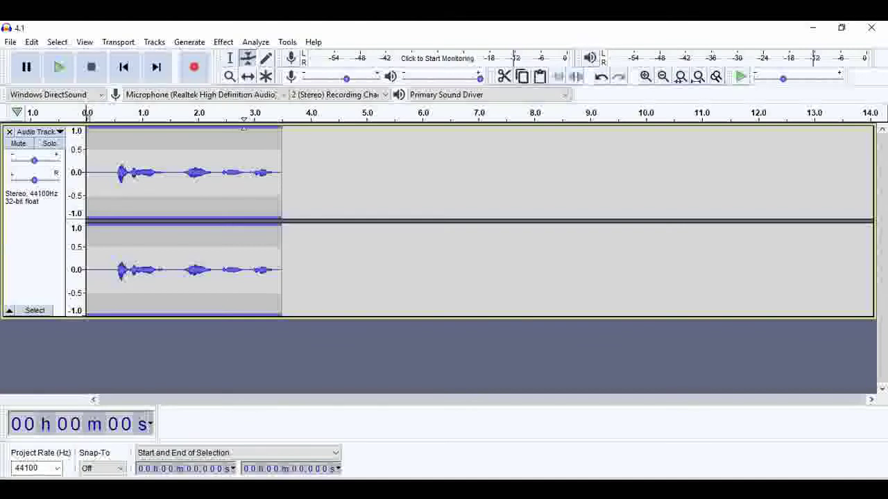
# Step: With the Selection tool, try selecting the clip's end from about 2.8 s and the whole clip, and clear the selection
pyautogui.click(230, 57)
pyautogui.hotkey('ctrl', 'a')
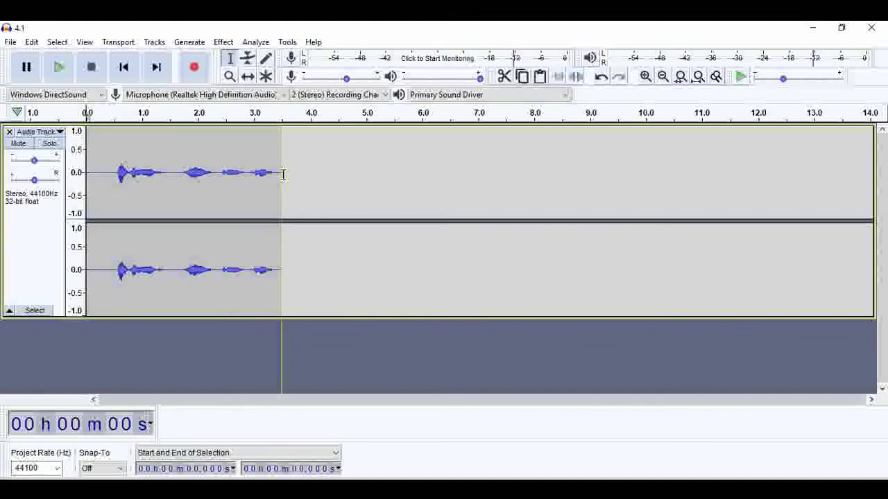
pyautogui.moveTo(282, 174); pyautogui.dragTo(238, 172)
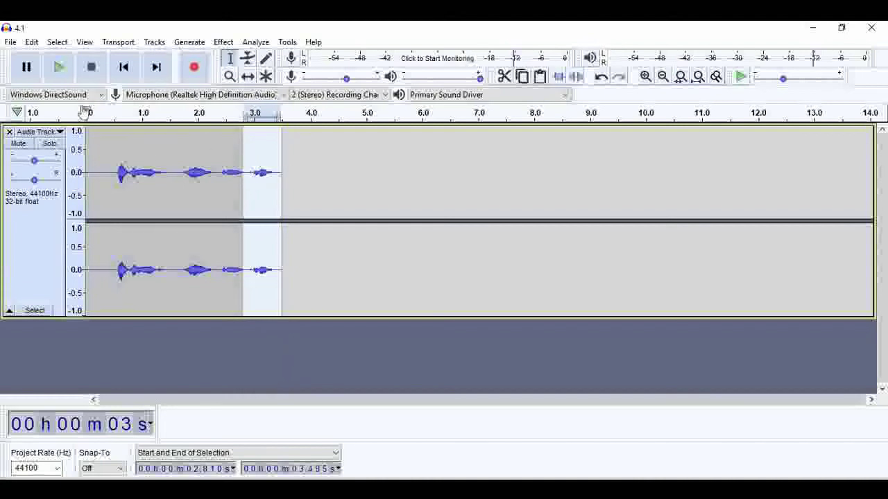
pyautogui.click(57, 43)
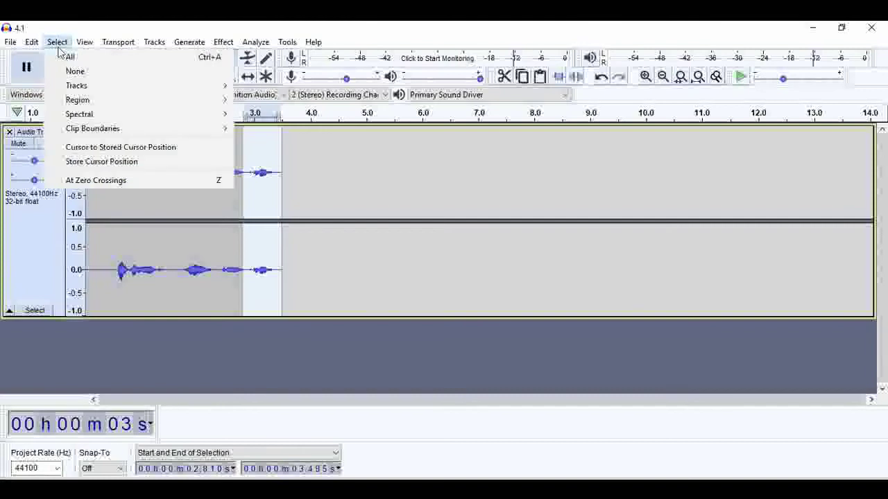
pyautogui.click(69, 57)
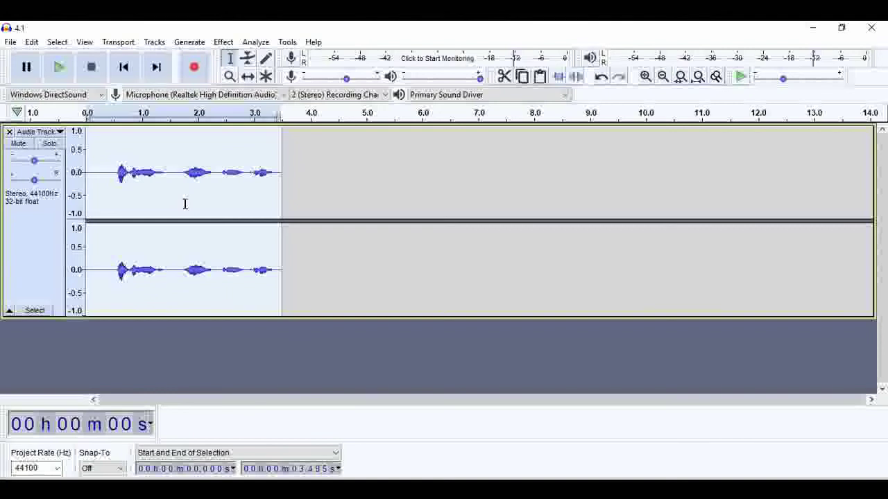
pyautogui.click(329, 175)
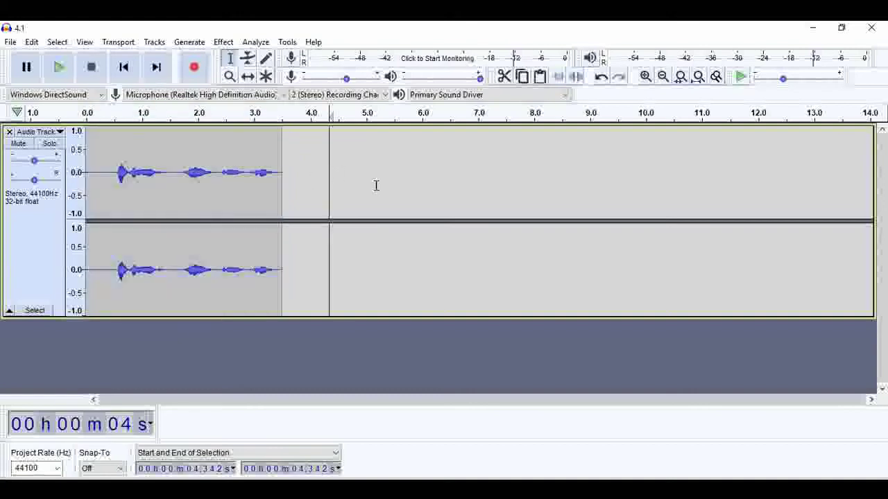
# Step: Try to apply the Change Speed effect with no audio selected, and dismiss the message
pyautogui.click(224, 42)
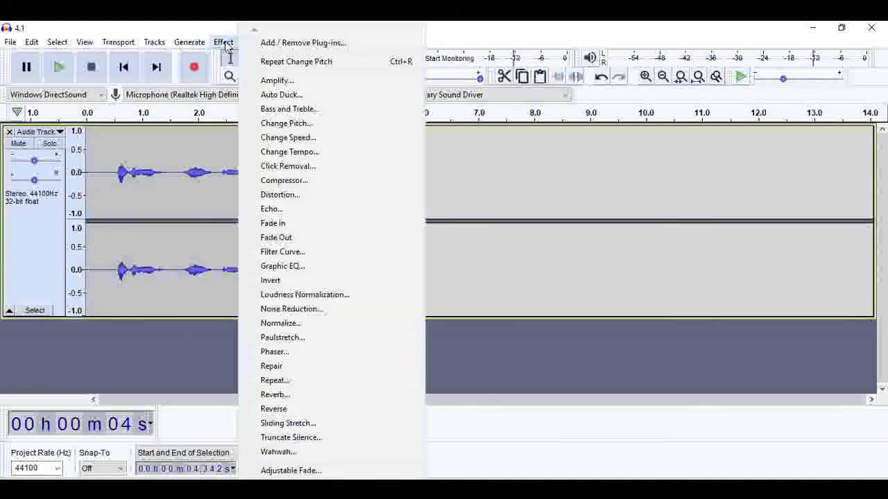
pyautogui.click(324, 139)
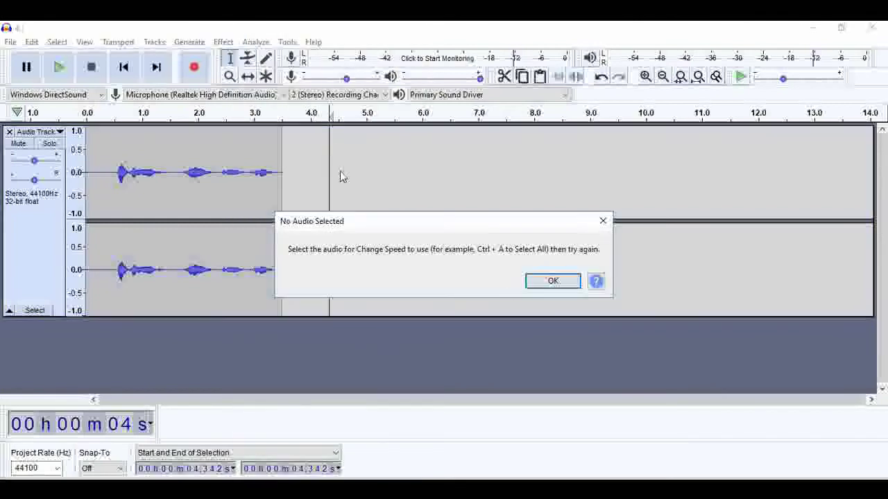
pyautogui.moveTo(470, 226); pyautogui.dragTo(476, 208)
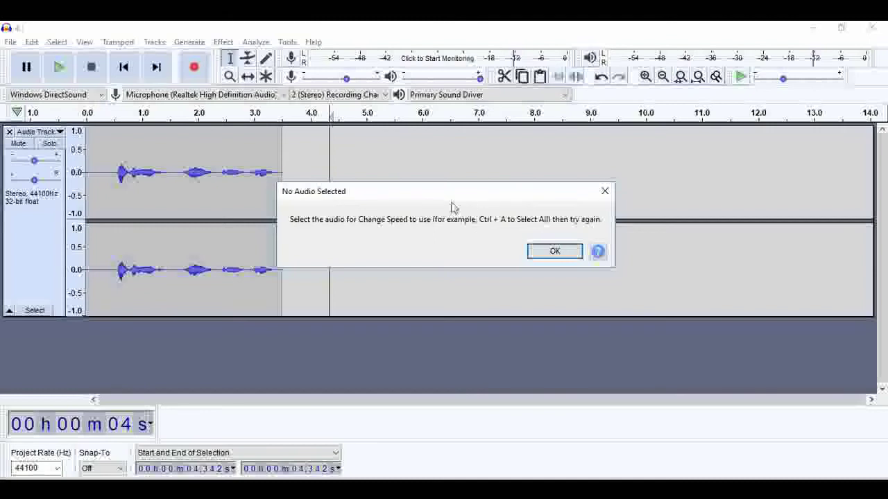
pyautogui.click(553, 253)
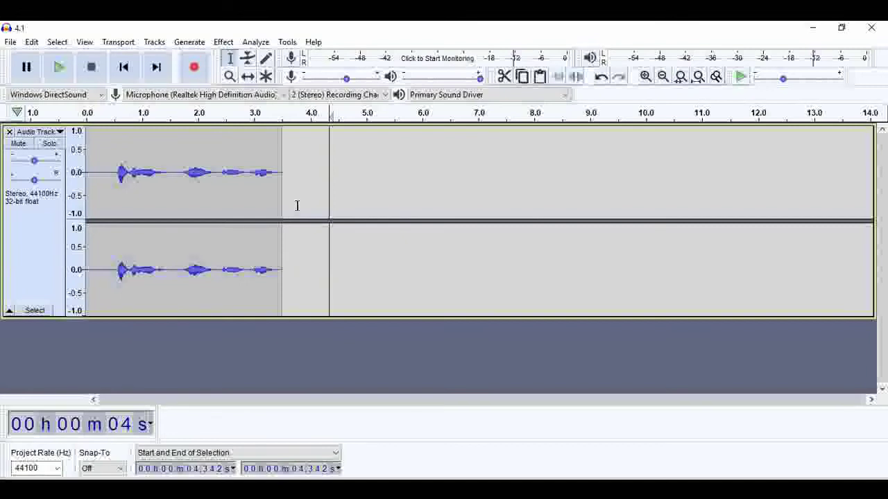
# Step: Try a partial selection from about 2.06 s to the clip's end, and finish with all of the audio selected
pyautogui.hotkey('ctrl', 'a')
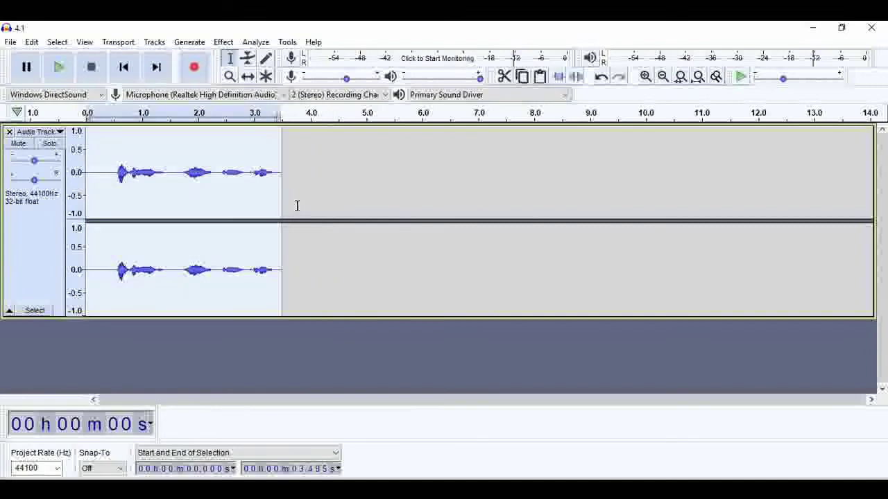
pyautogui.click(297, 206)
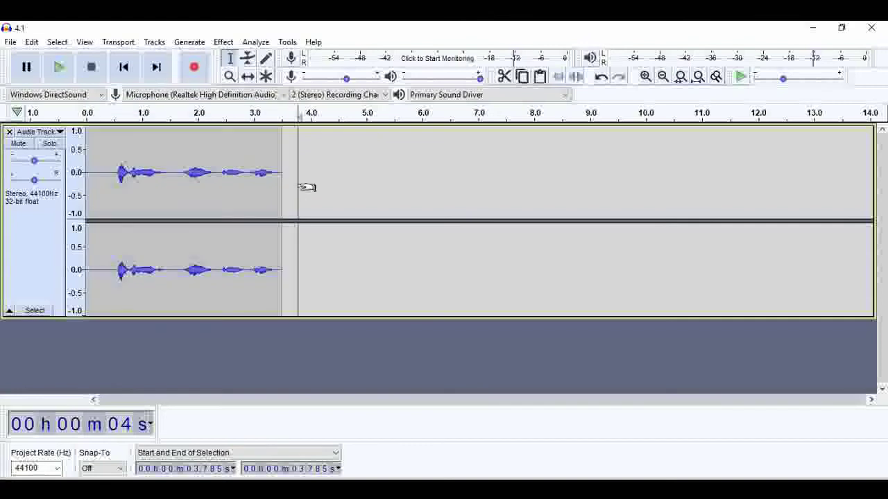
pyautogui.click(282, 173)
pyautogui.moveTo(281, 173); pyautogui.dragTo(200, 174)
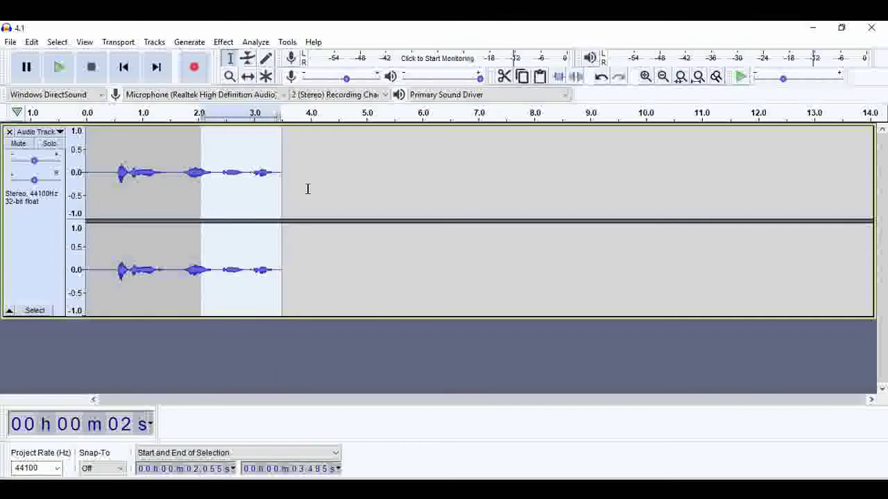
pyautogui.click(56, 45)
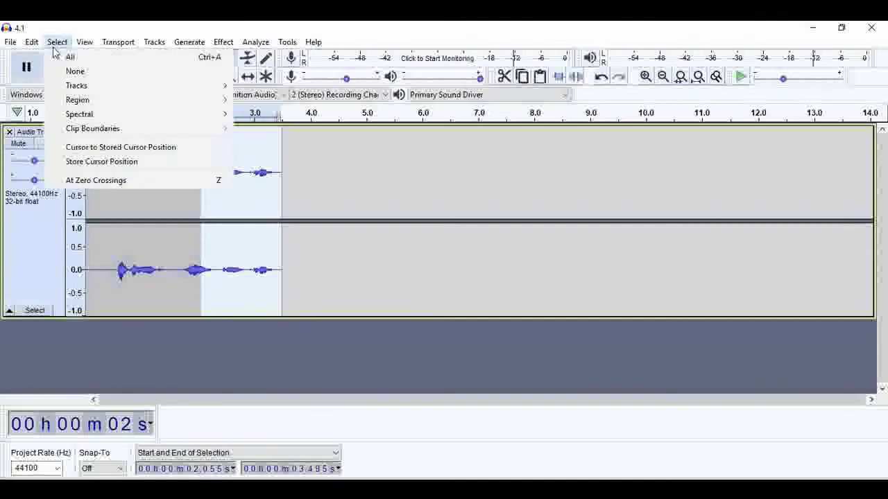
pyautogui.click(69, 57)
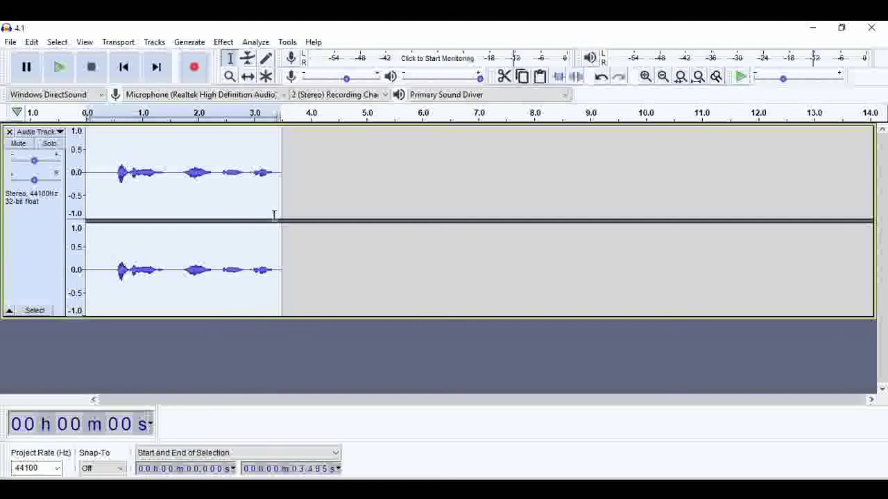
# Step: Apply the Change Speed effect to the selected clip with a speed multiplier of 2.000
pyautogui.click(226, 43)
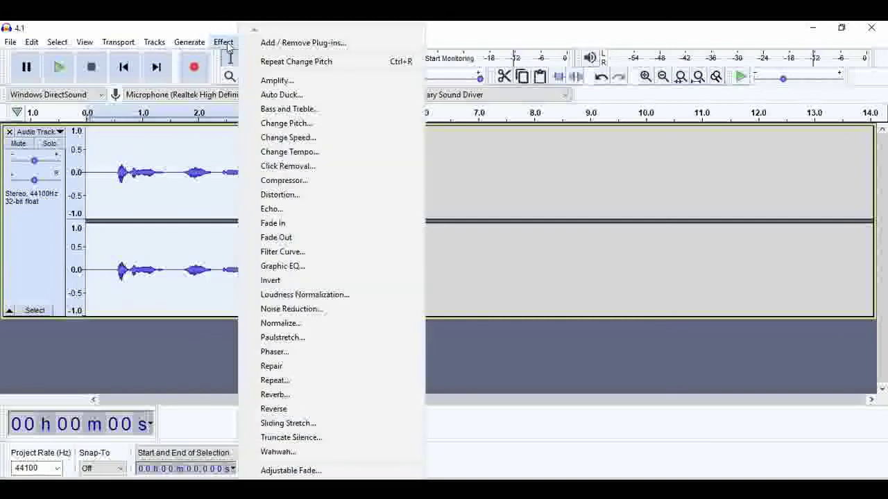
pyautogui.click(329, 141)
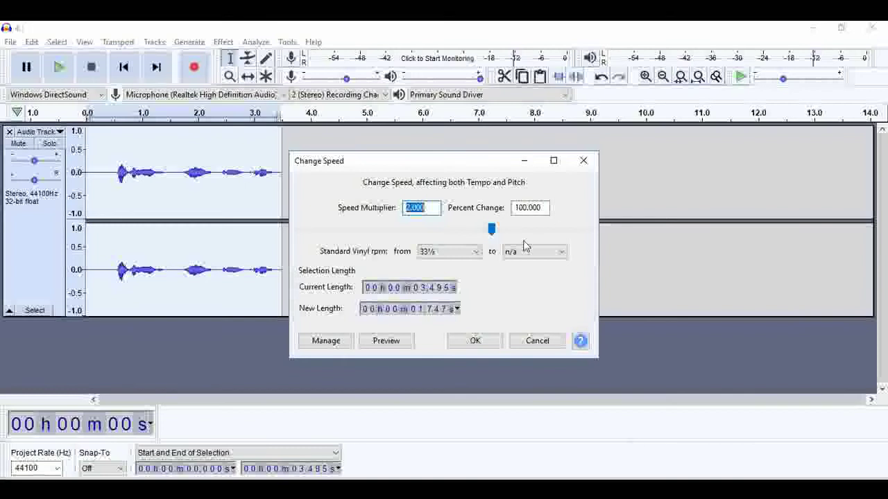
pyautogui.click(433, 208)
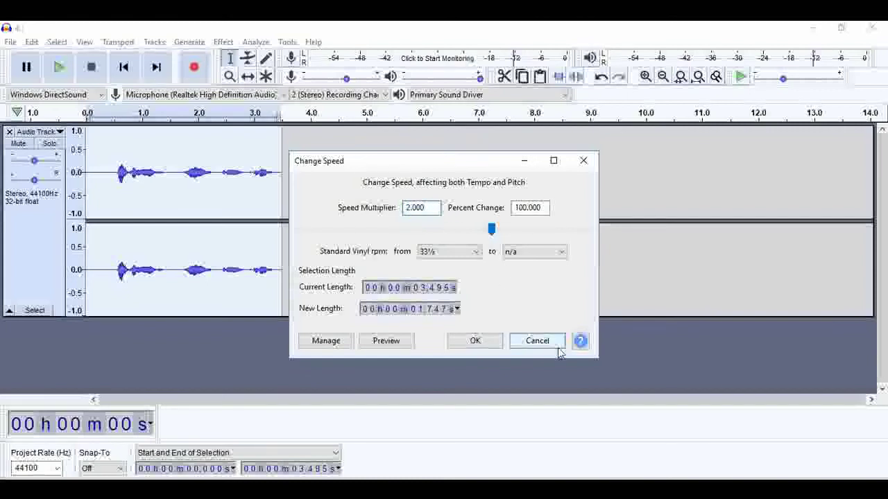
pyautogui.click(473, 344)
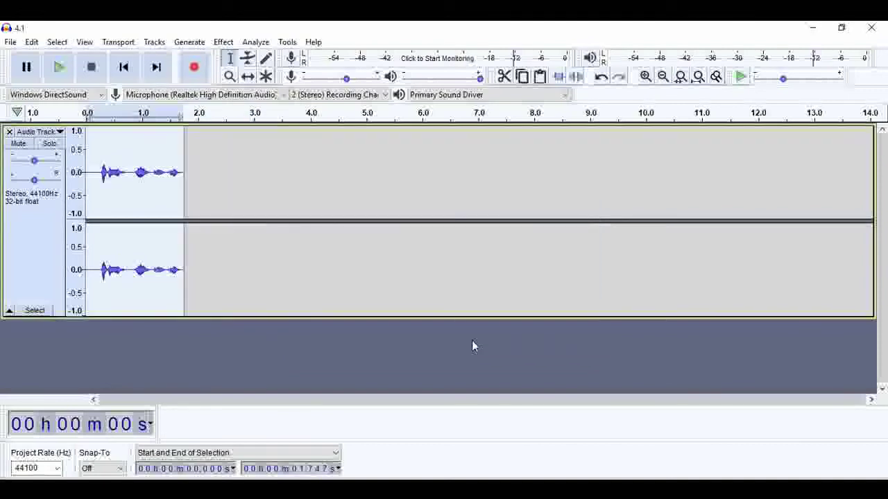
# Step: Listen to the double-speed clip, and undo the speed change to hear the original again
pyautogui.click(59, 70)
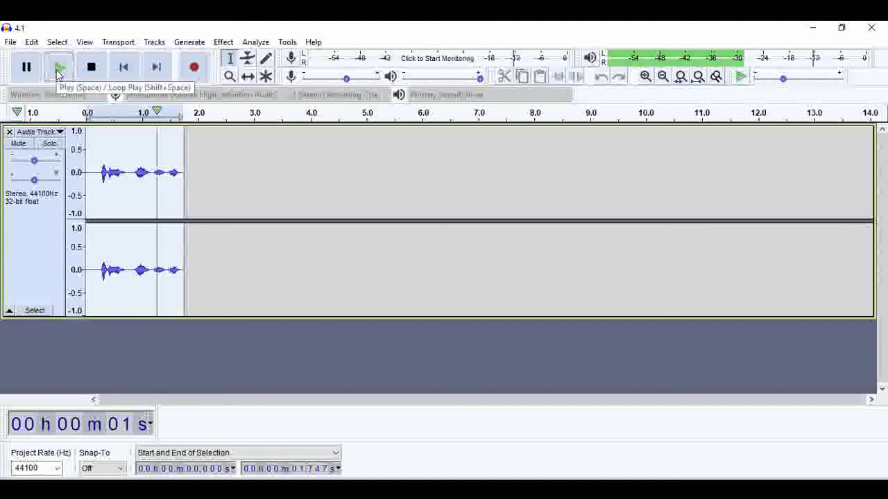
pyautogui.click(59, 69)
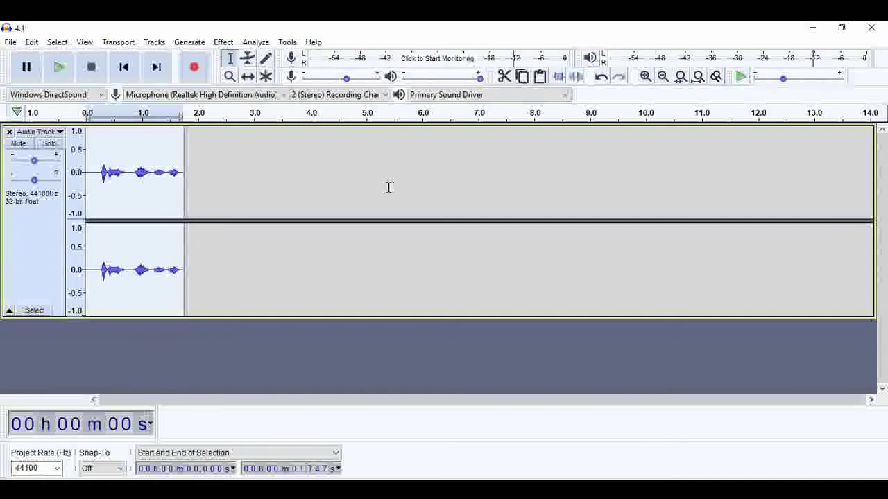
pyautogui.click(600, 76)
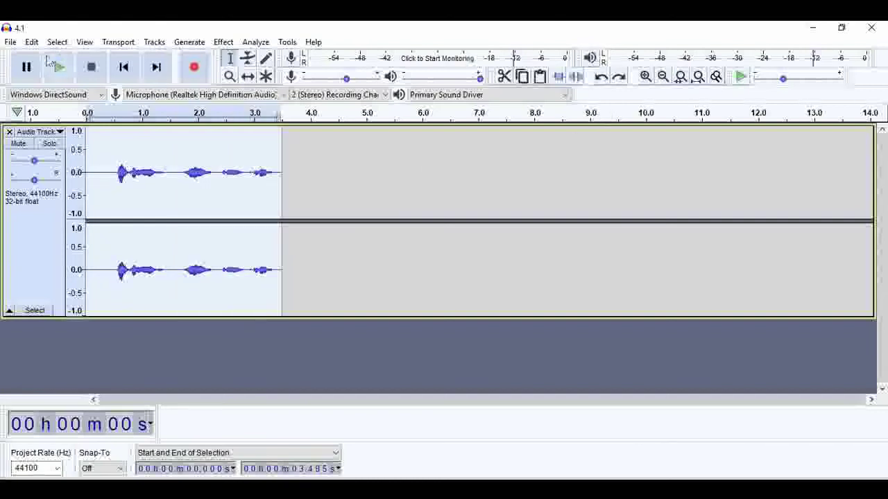
pyautogui.click(60, 68)
# Step: Apply the Change Speed effect to the selected clip with a percent change of 50
pyautogui.click(214, 44)
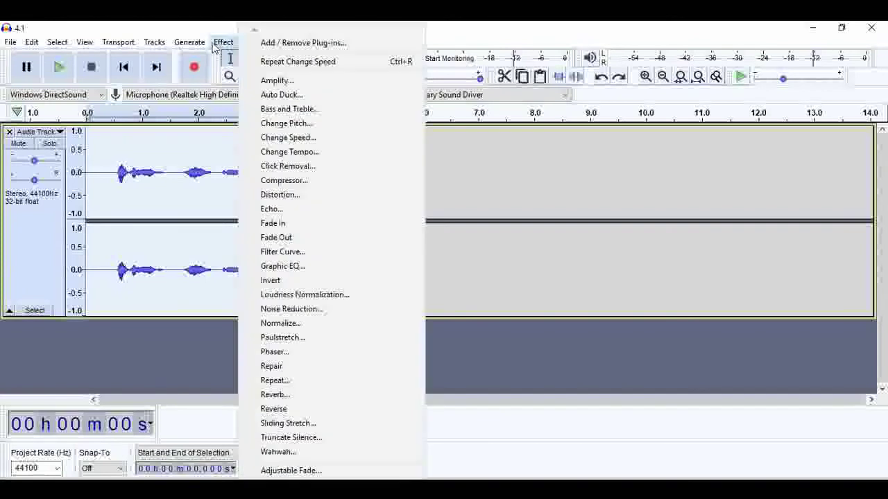
pyautogui.click(342, 143)
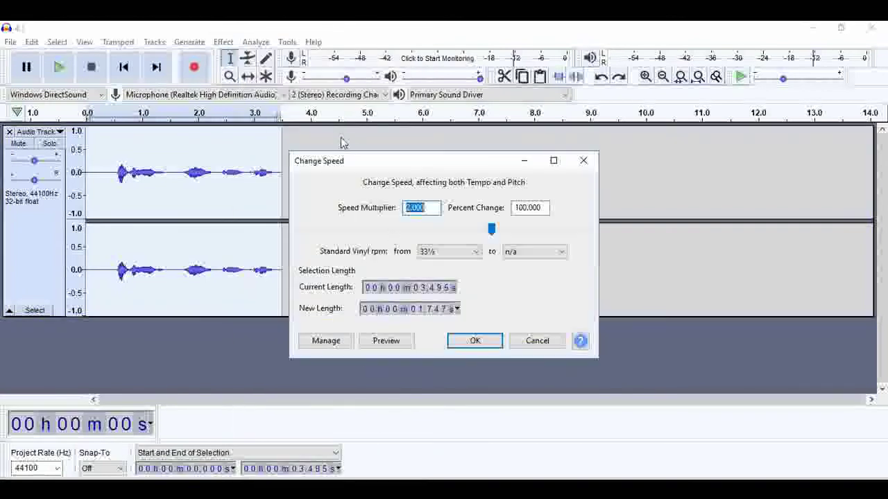
pyautogui.click(542, 208)
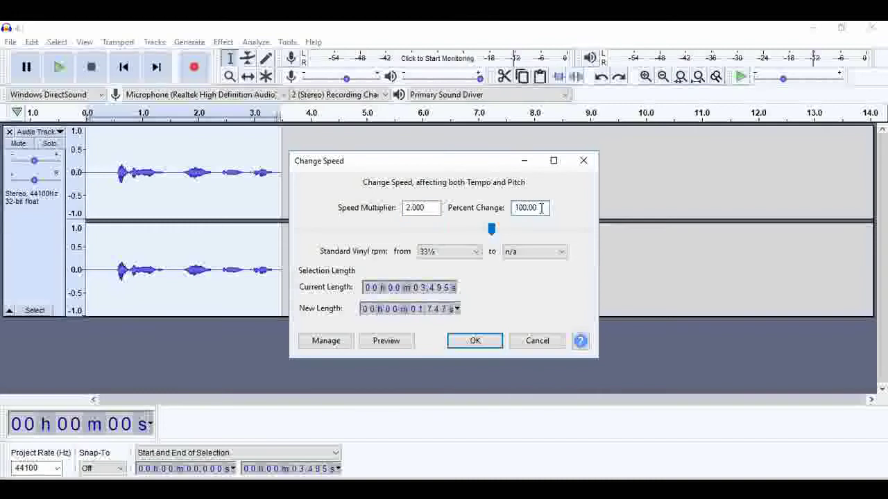
pyautogui.press('BackSpace')
pyautogui.press('BackSpace')
pyautogui.press('BackSpace')
pyautogui.press('BackSpace')
pyautogui.press('BackSpace')
pyautogui.press('BackSpace')
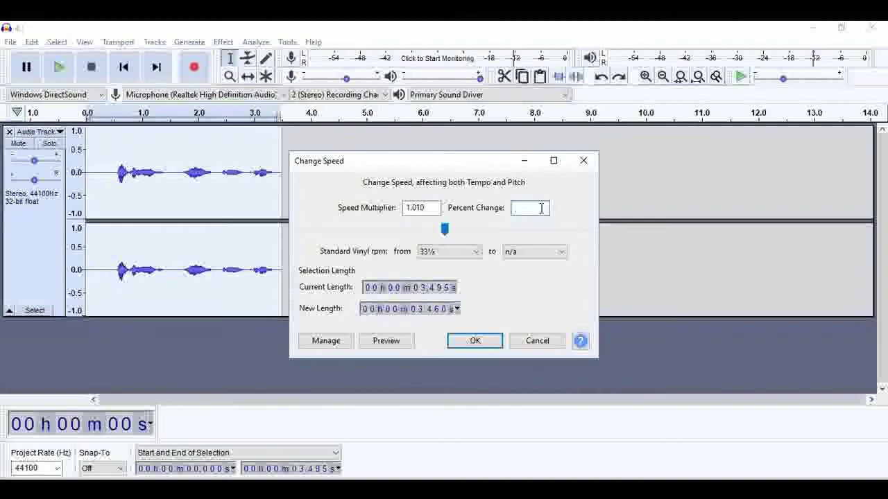
pyautogui.write('50')
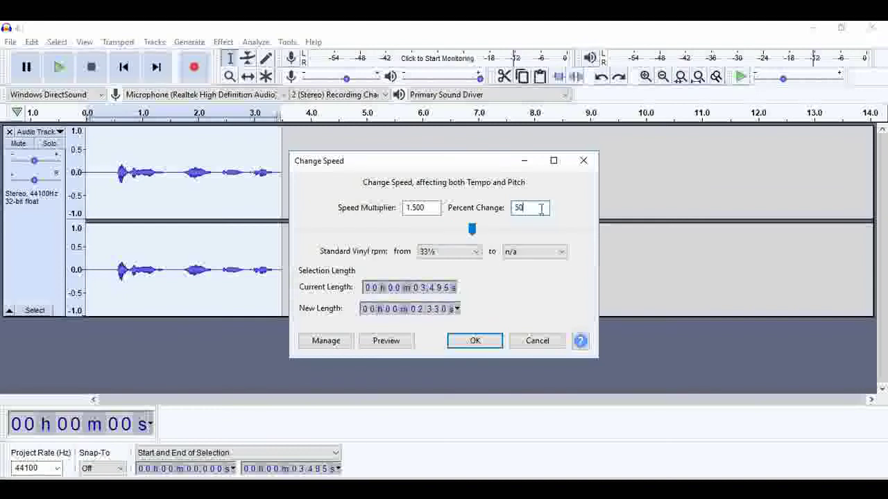
pyautogui.click(476, 341)
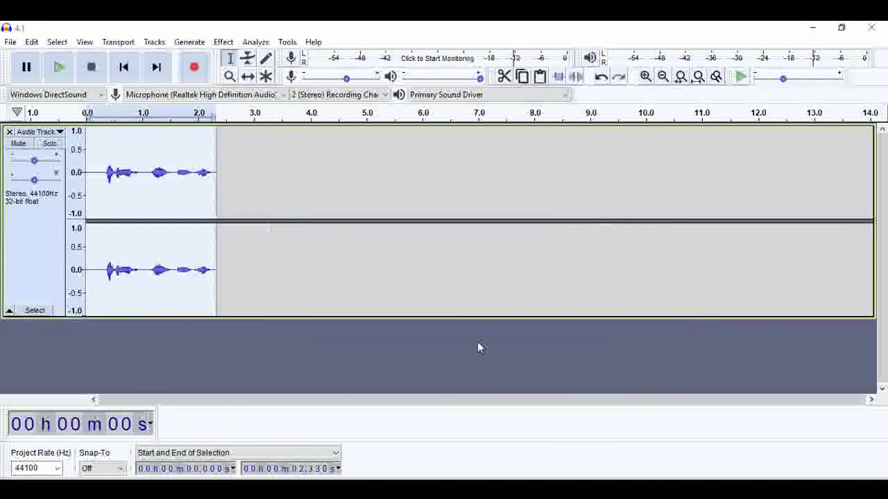
# Step: Listen to the clip sped up by 50 percent, and undo that speed change, leaving the audio deselected
pyautogui.click(59, 70)
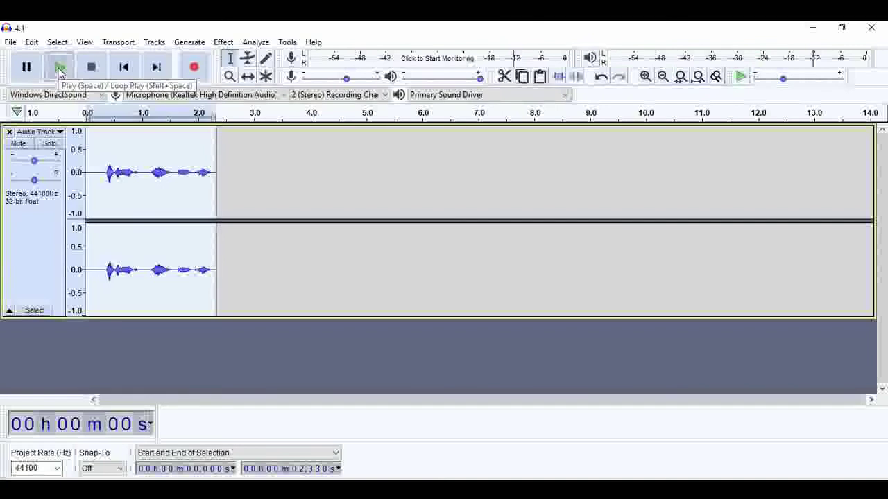
pyautogui.click(59, 69)
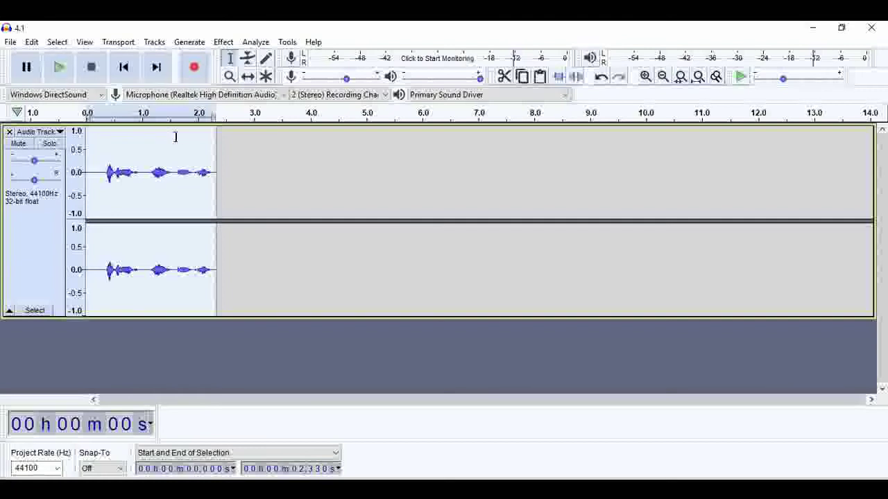
pyautogui.click(601, 78)
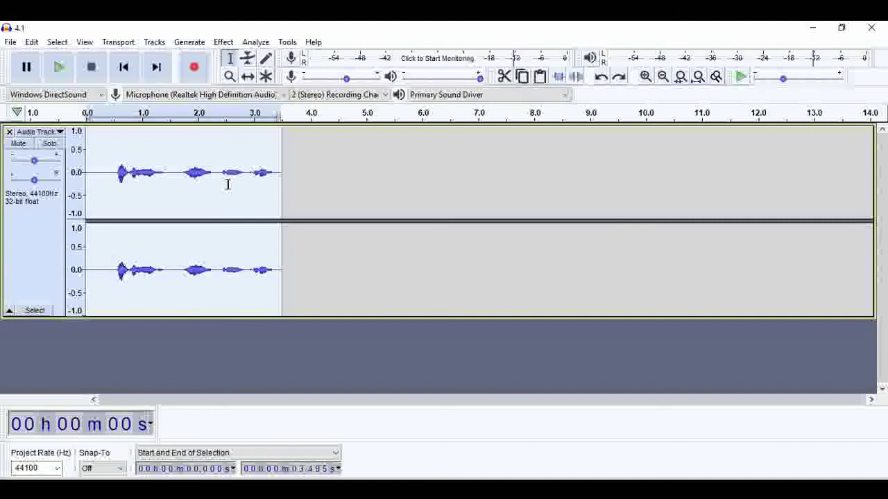
pyautogui.press('space')
pyautogui.click(346, 173)
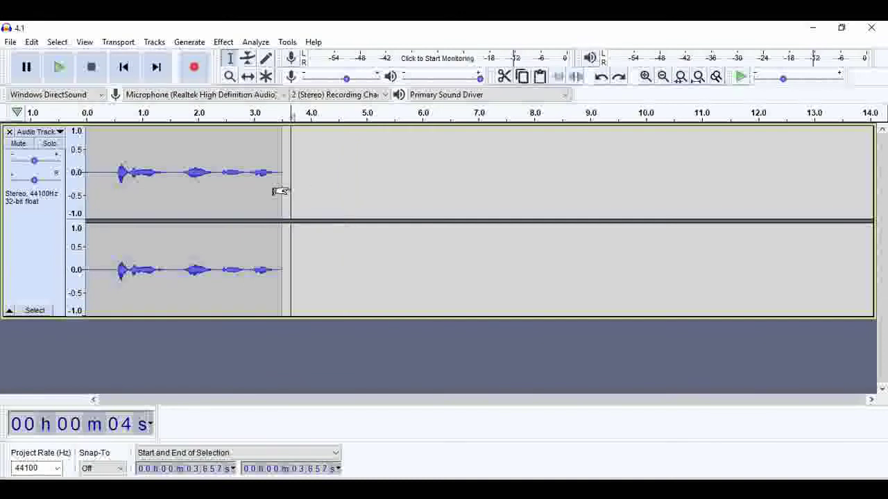
# Step: Paste a copy of the voice clip at about 3.66 s, just after the original, and play the track from the start
pyautogui.hotkey('ctrl', 'v')
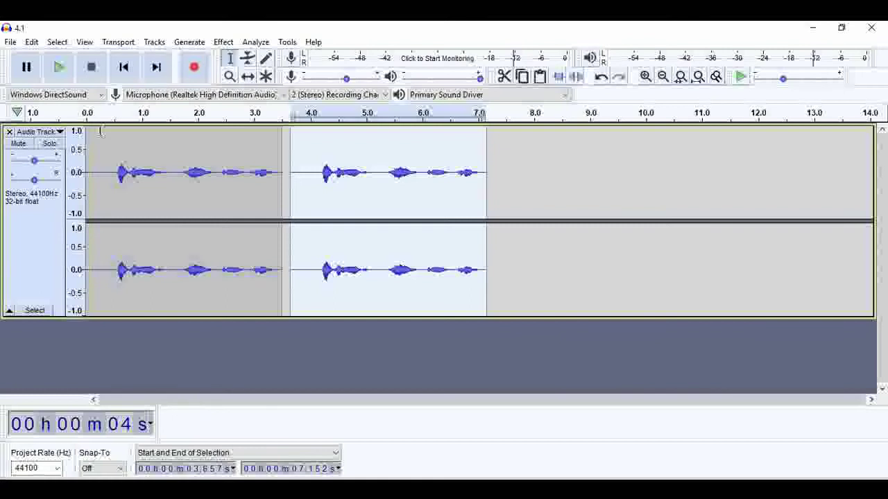
pyautogui.click(87, 113)
# Step: Apply the Change Tempo effect to the pasted second clip with a percent change of 150, and listen to the result
pyautogui.click(223, 43)
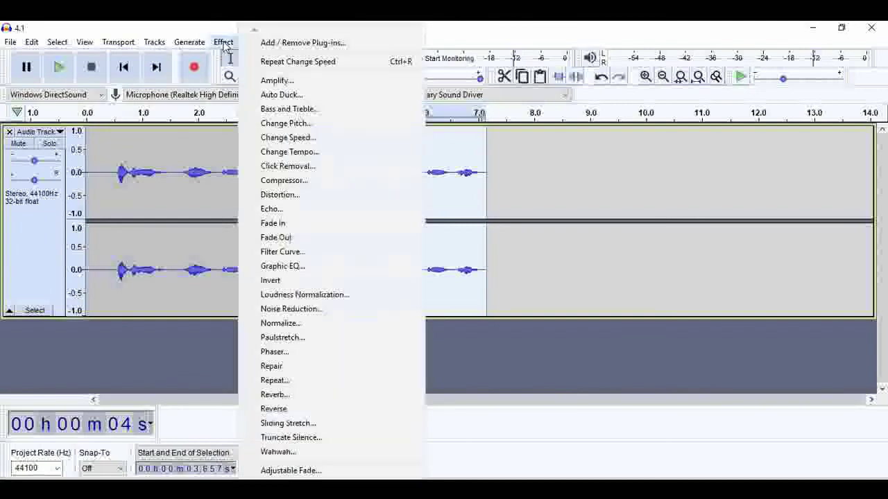
pyautogui.click(319, 159)
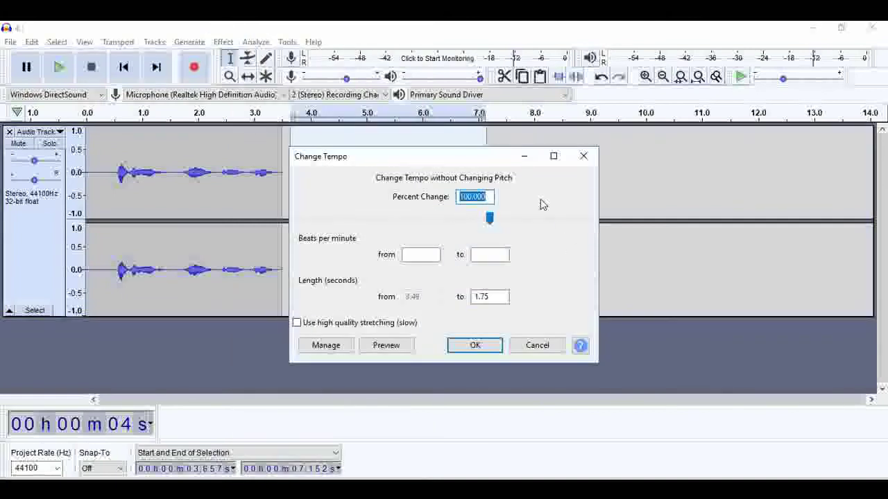
pyautogui.click(492, 197)
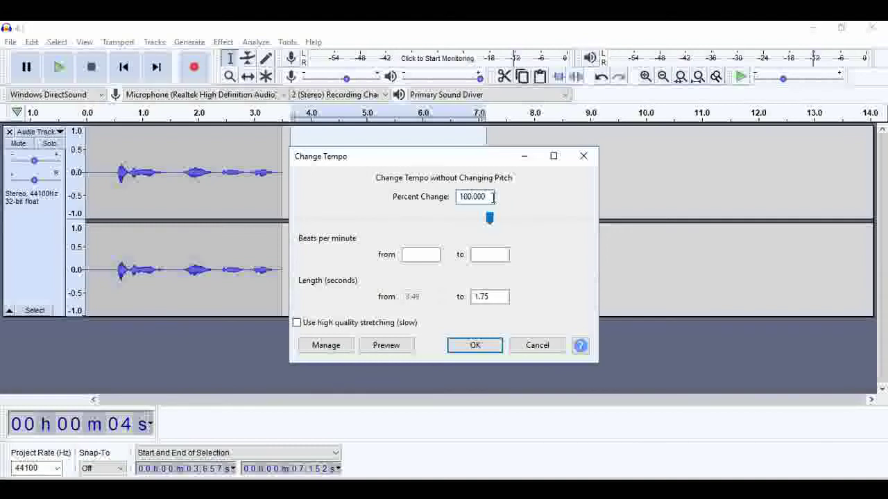
pyautogui.press('BackSpace')
pyautogui.press('BackSpace')
pyautogui.press('BackSpace')
pyautogui.press('BackSpace')
pyautogui.press('BackSpace')
pyautogui.press('BackSpace')
pyautogui.press('BackSpace')
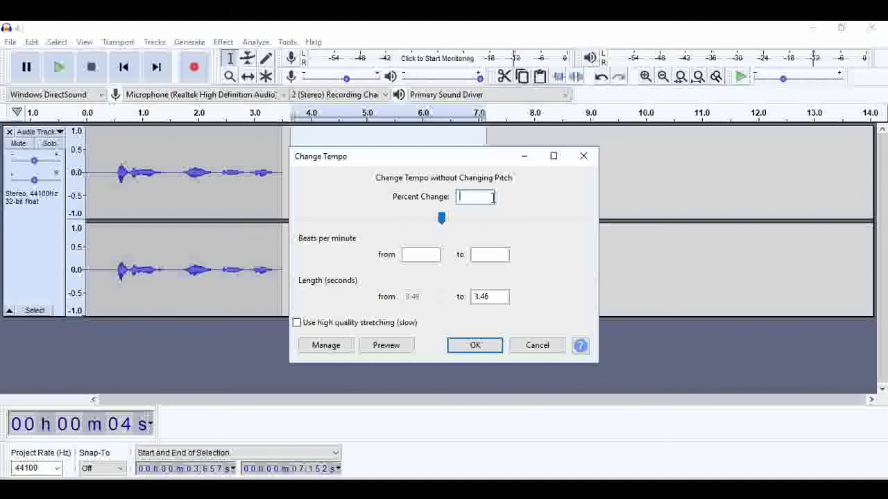
pyautogui.write('15')
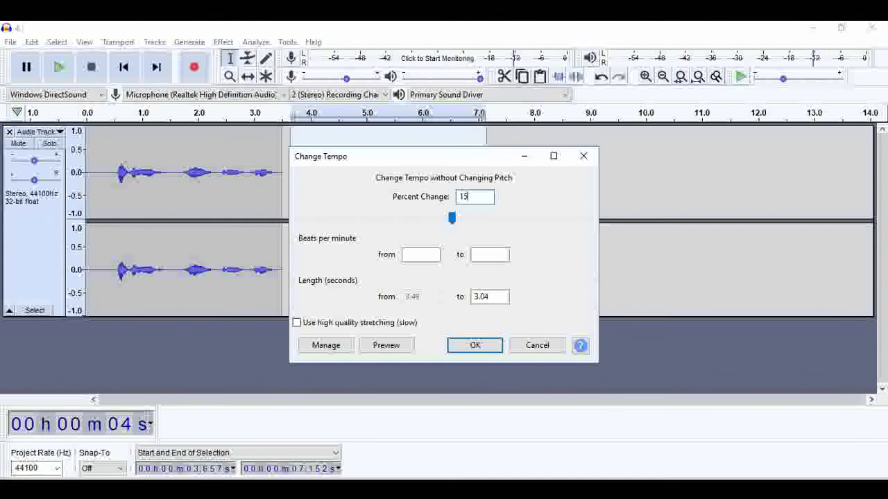
pyautogui.write('0')
pyautogui.click(482, 348)
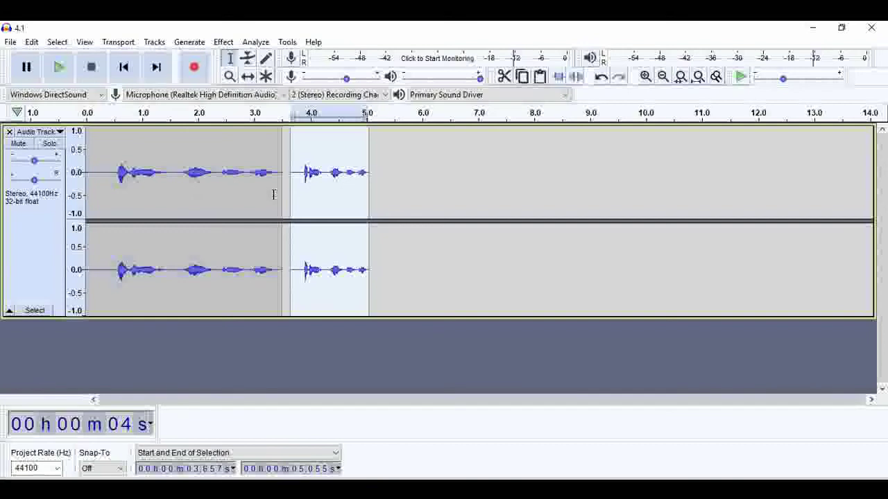
pyautogui.press('space')
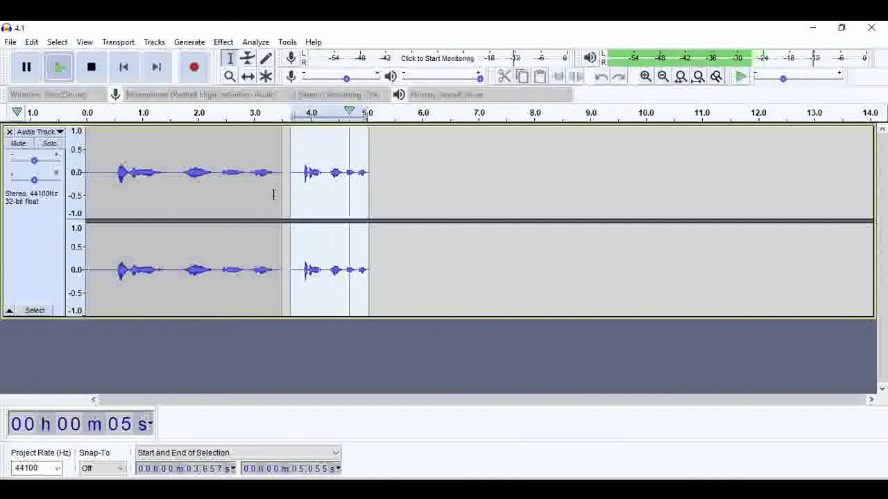
pyautogui.press('space')
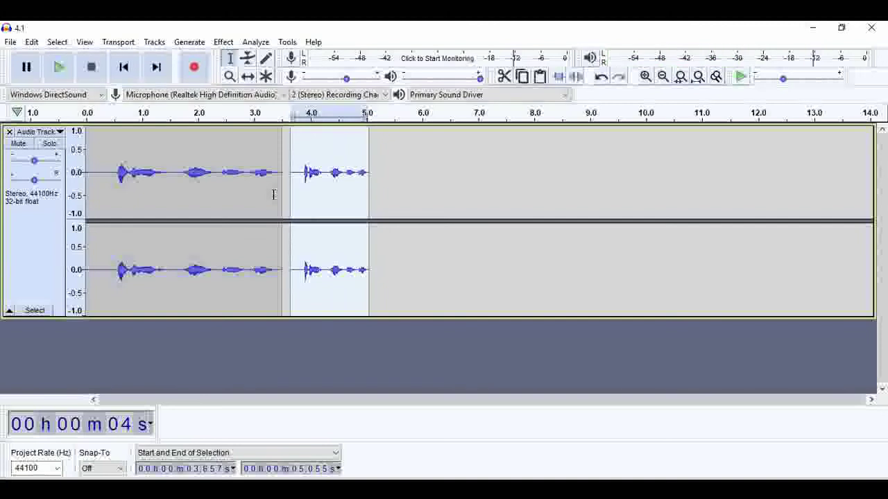
# Step: Apply the Change Speed effect to the whole first clip with a percent change of 150
pyautogui.doubleClick(266, 195)
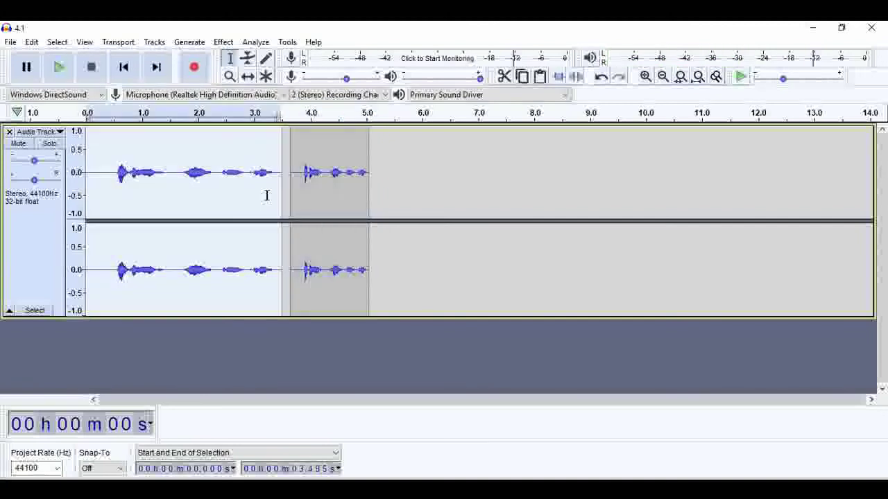
pyautogui.click(224, 41)
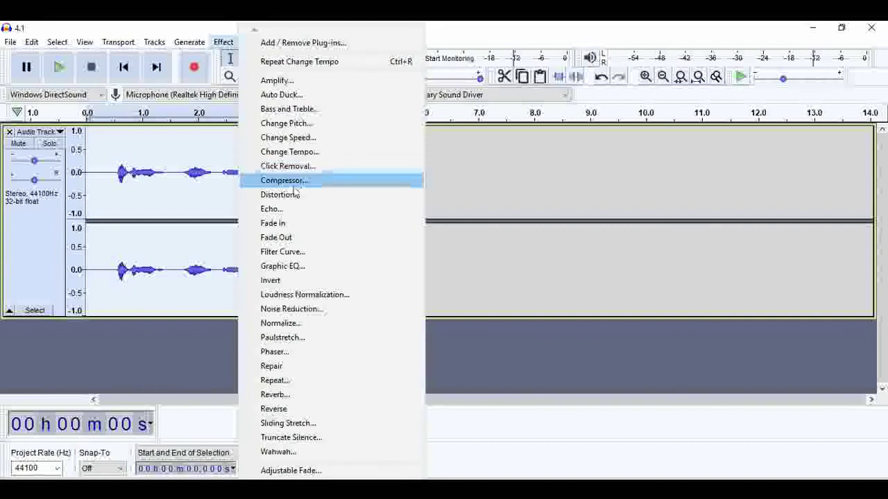
pyautogui.click(330, 143)
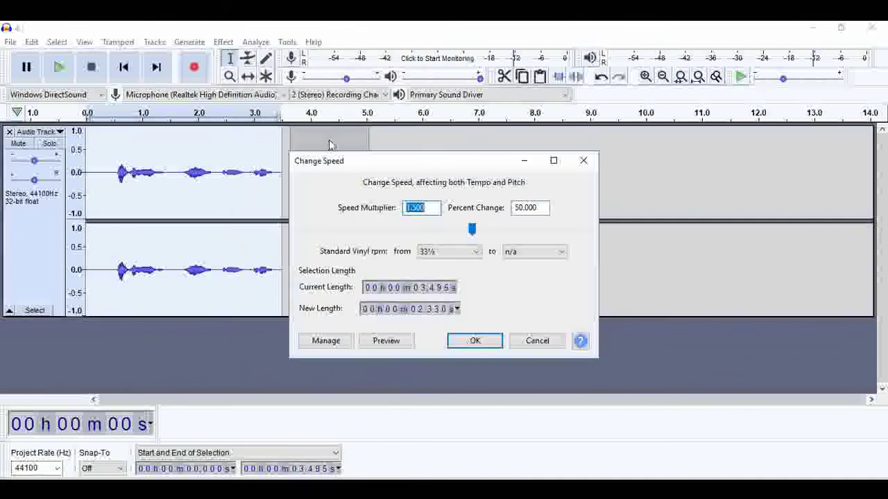
pyautogui.click(516, 207)
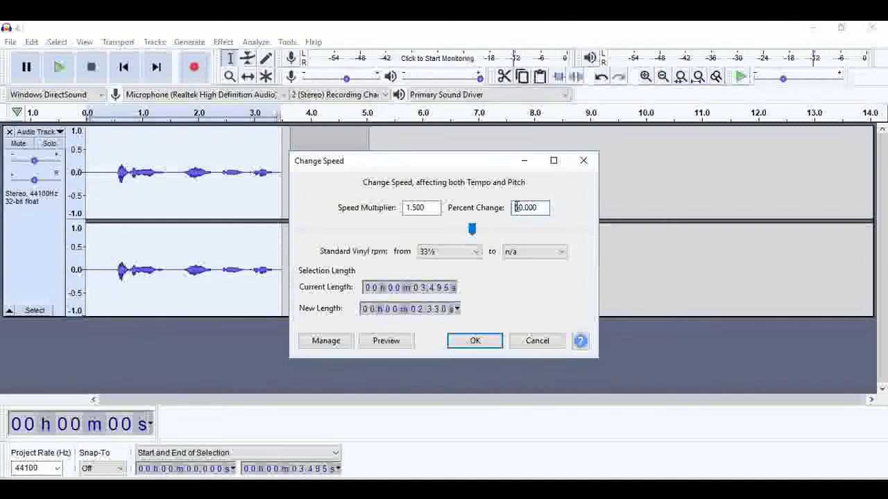
pyautogui.write('1')
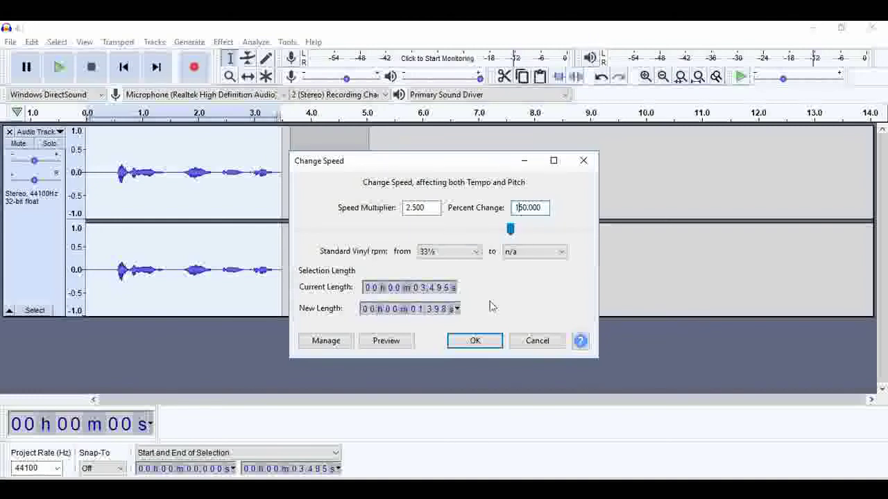
pyautogui.click(473, 340)
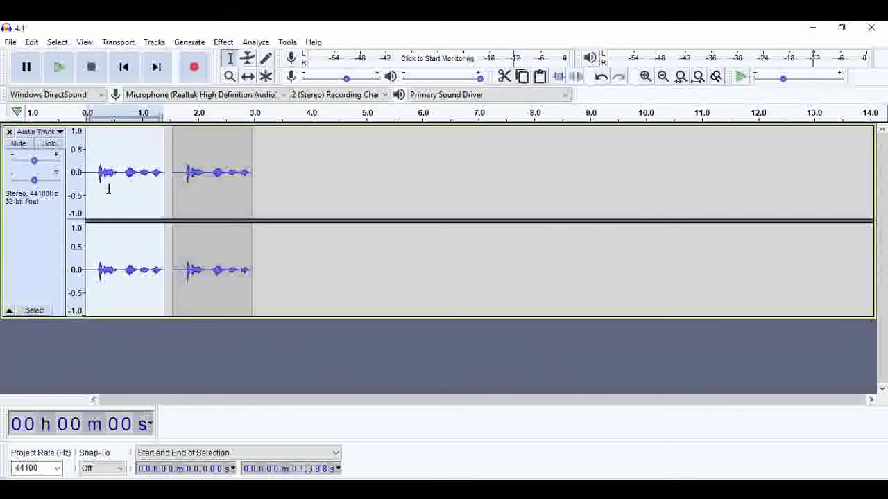
# Step: Listen to the sped-up first clip, and play the track from the start to compare it with the tempo-changed second clip
pyautogui.press('space')
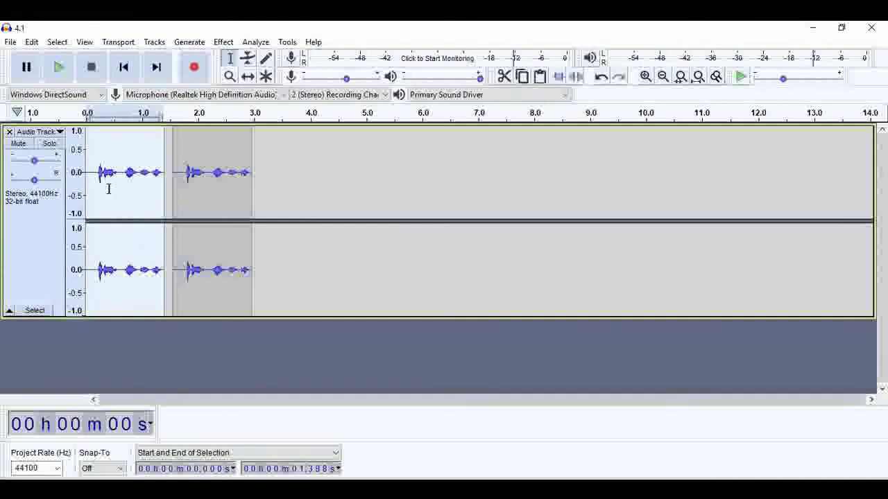
pyautogui.press('space')
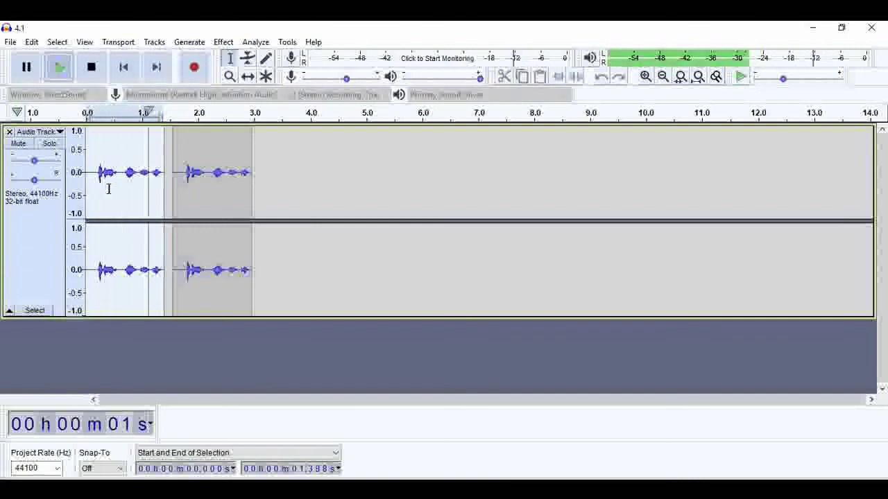
pyautogui.click(95, 133)
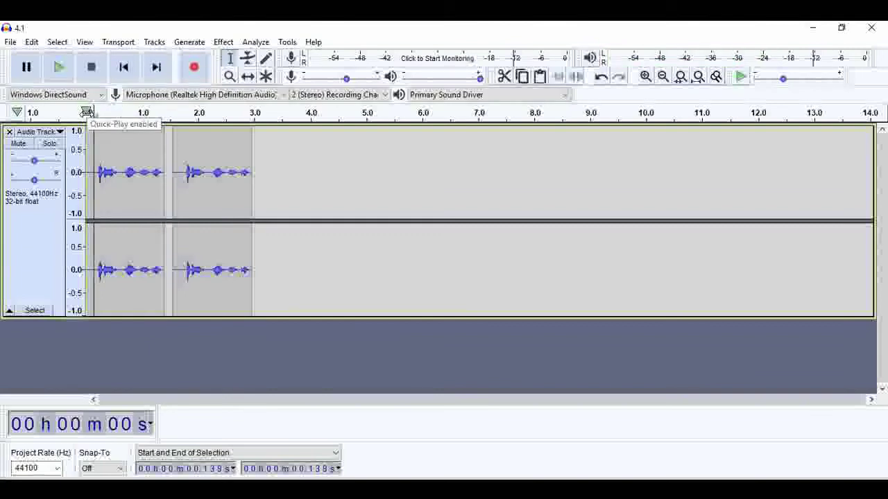
pyautogui.click(86, 113)
# Step: Paste another copy of the original voice clip at about 3.17 s, after the second clip, and listen to it
pyautogui.click(282, 183)
pyautogui.click(263, 186)
pyautogui.hotkey('ctrl', 'v')
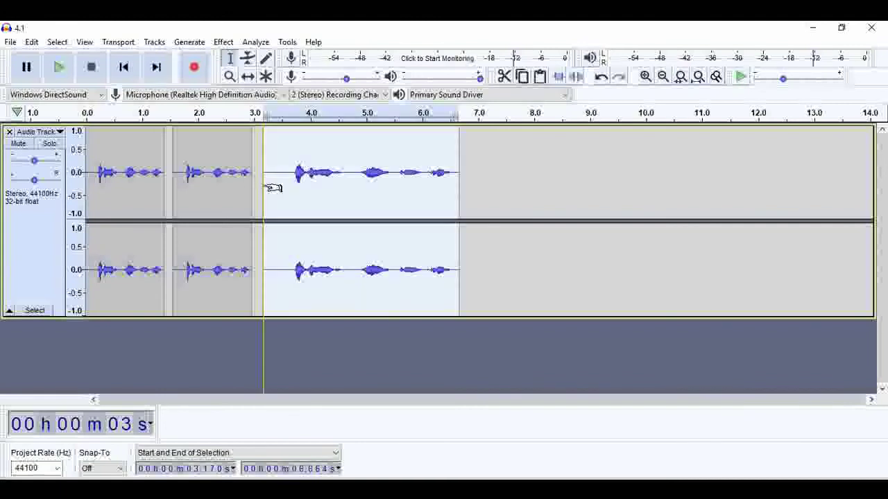
pyautogui.press('space')
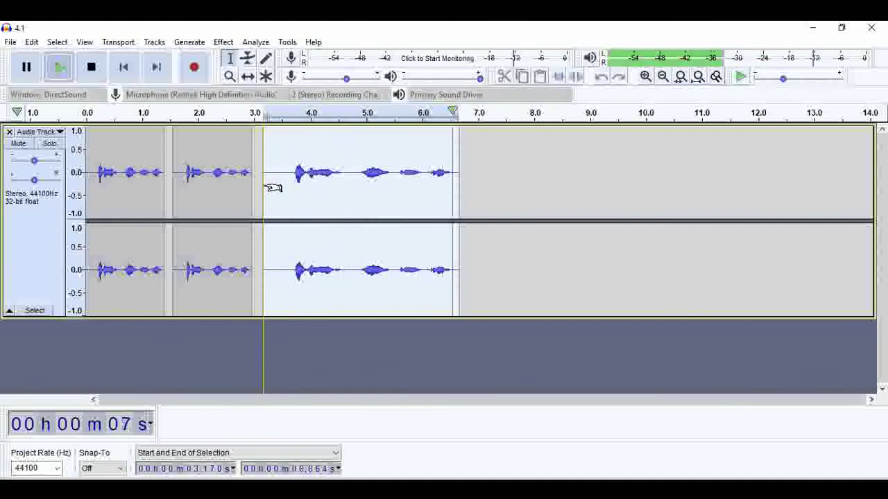
# Step: Apply the Change Pitch effect to the third clip with a percent change of 0, and listen to the result
pyautogui.click(224, 42)
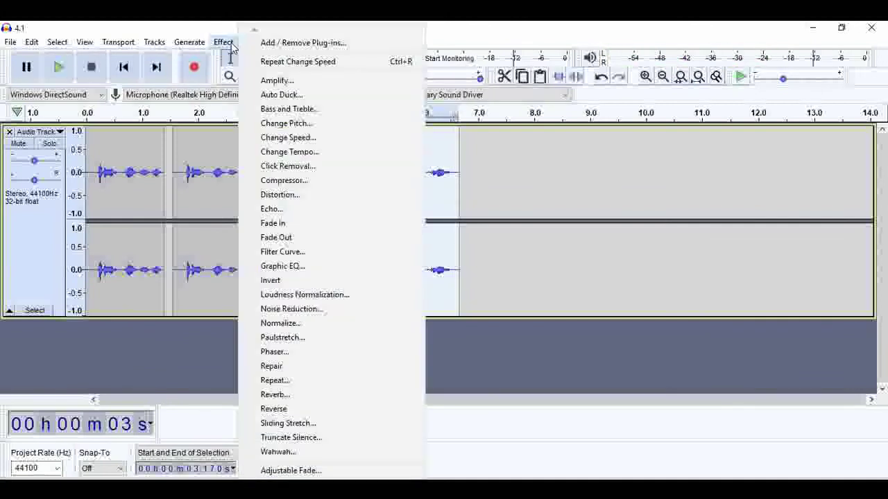
pyautogui.click(318, 123)
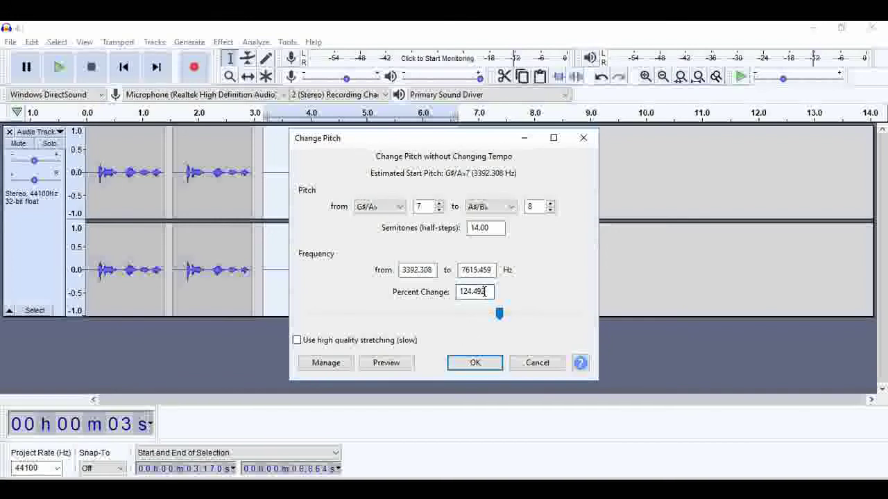
pyautogui.click(484, 291)
pyautogui.press('BackSpace')
pyautogui.press('BackSpace')
pyautogui.press('BackSpace')
pyautogui.press('BackSpace')
pyautogui.press('BackSpace')
pyautogui.press('BackSpace')
pyautogui.press('BackSpace')
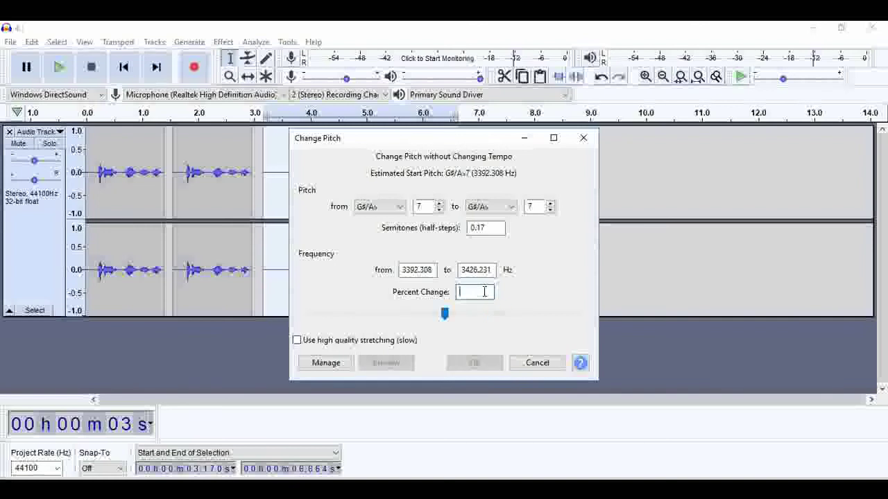
pyautogui.write('0')
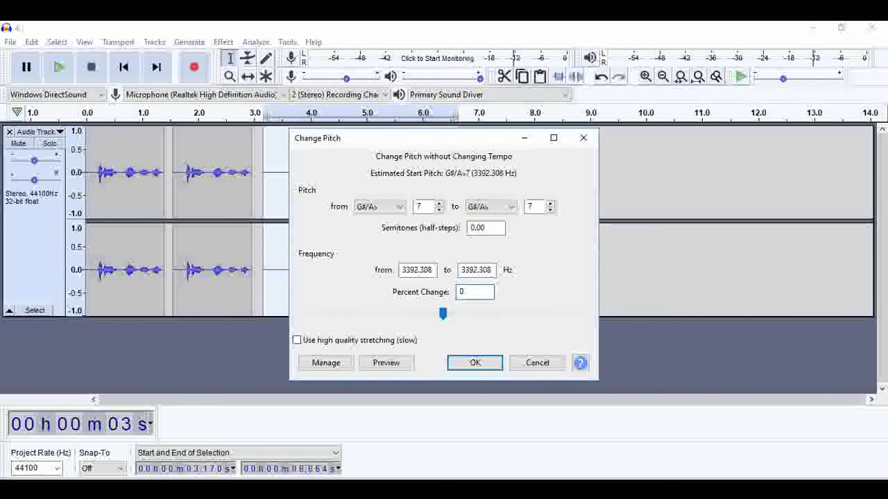
pyautogui.click(488, 362)
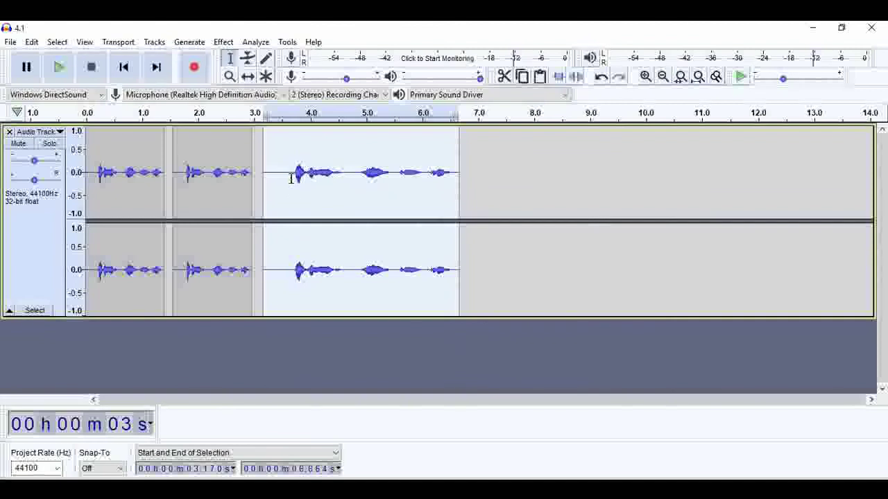
pyautogui.press('space')
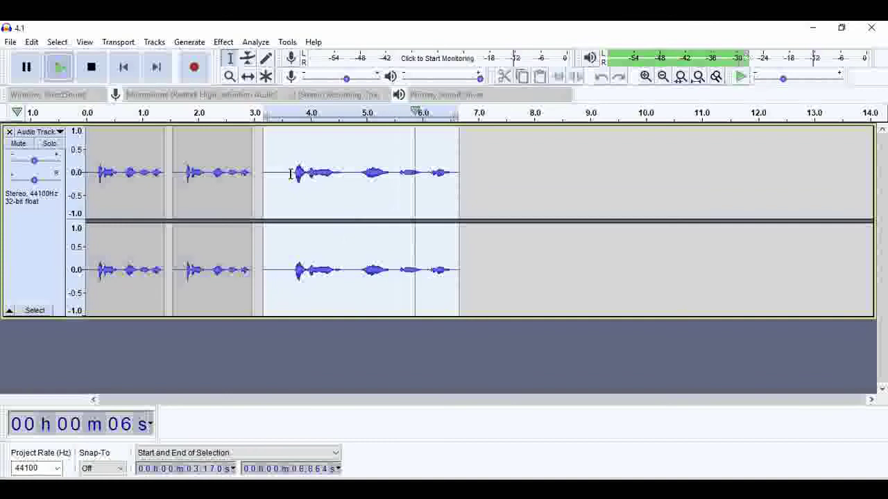
# Step: Apply the Change Pitch effect to the third clip with a slightly raised percent change, and listen to the result
pyautogui.click(226, 44)
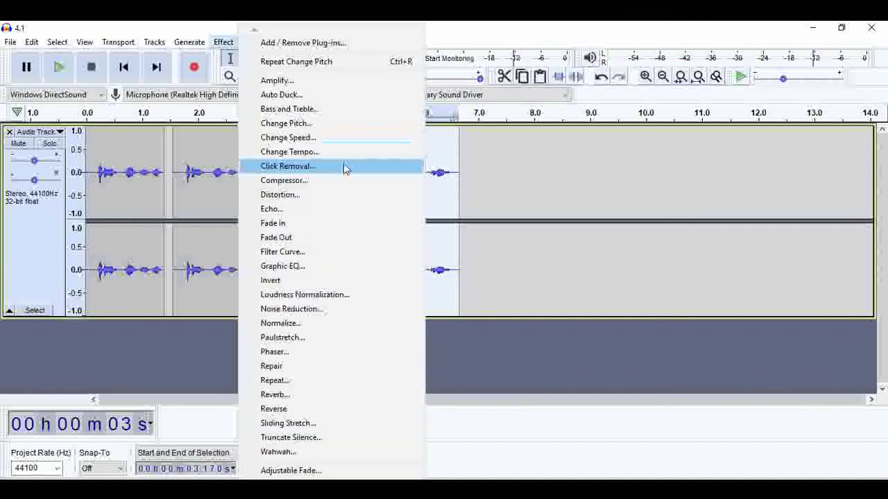
pyautogui.click(323, 125)
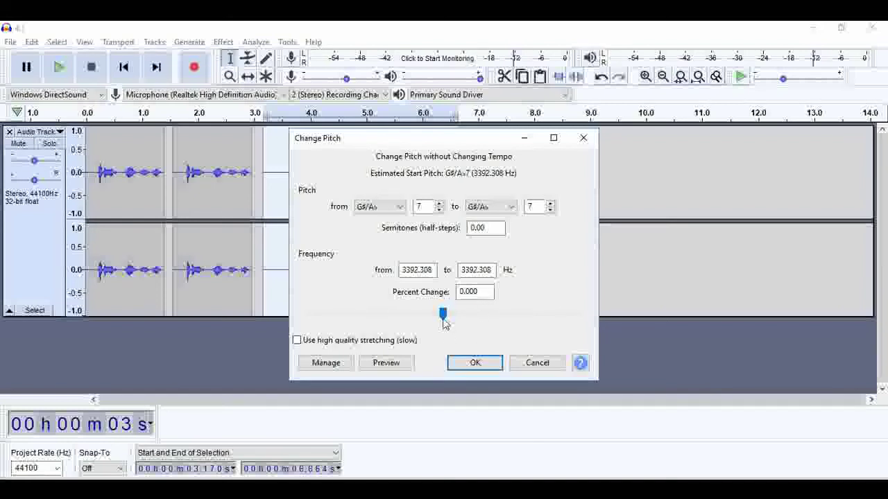
pyautogui.moveTo(444, 318); pyautogui.dragTo(456, 318)
pyautogui.click(473, 362)
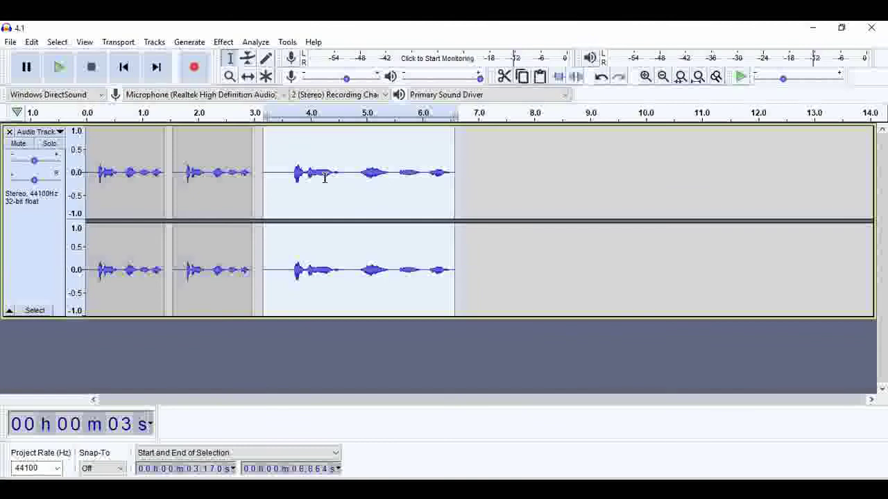
pyautogui.press('space')
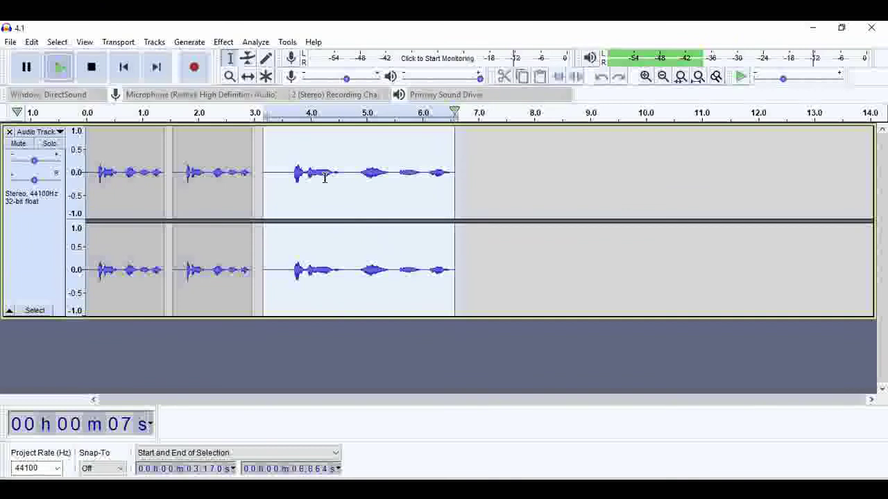
pyautogui.press('space')
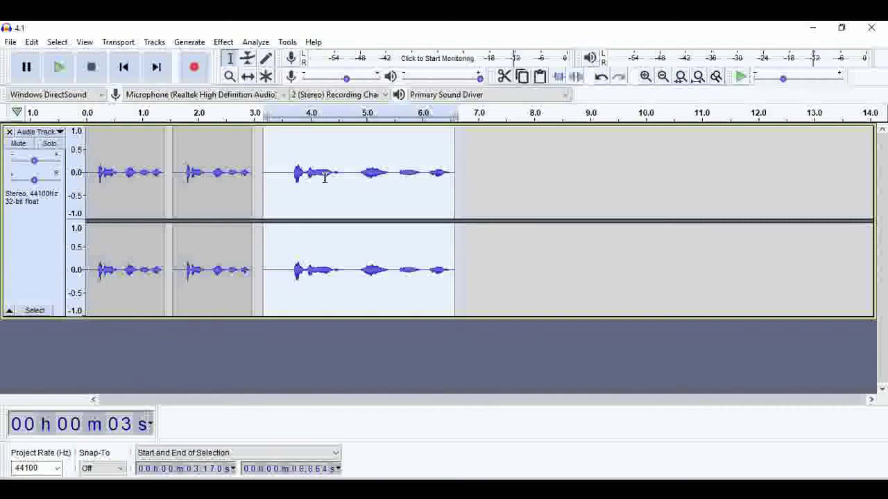
pyautogui.press('space')
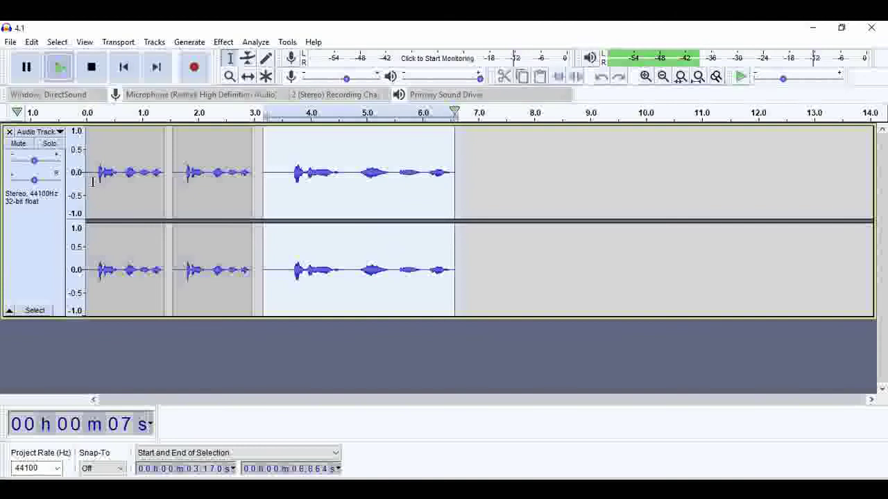
# Step: Listen to the speed-changed, tempo-changed and pitch-changed voice clips one after another to compare them
pyautogui.click(98, 147)
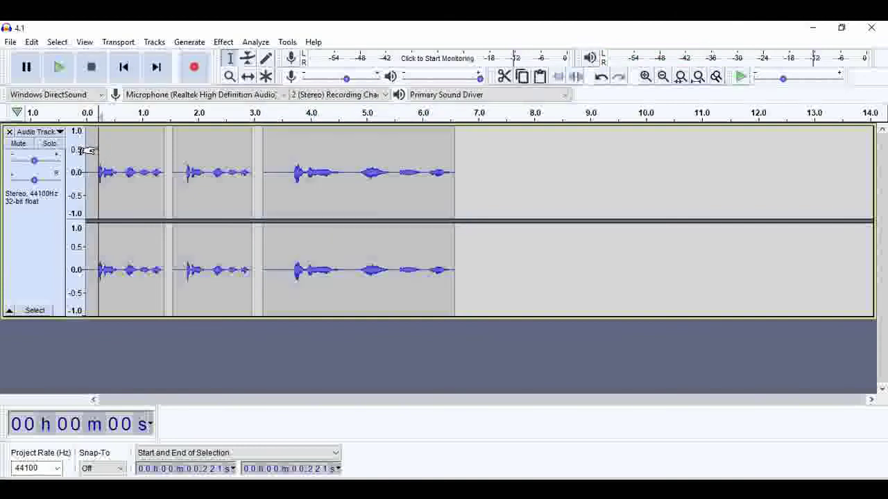
pyautogui.doubleClick(98, 147)
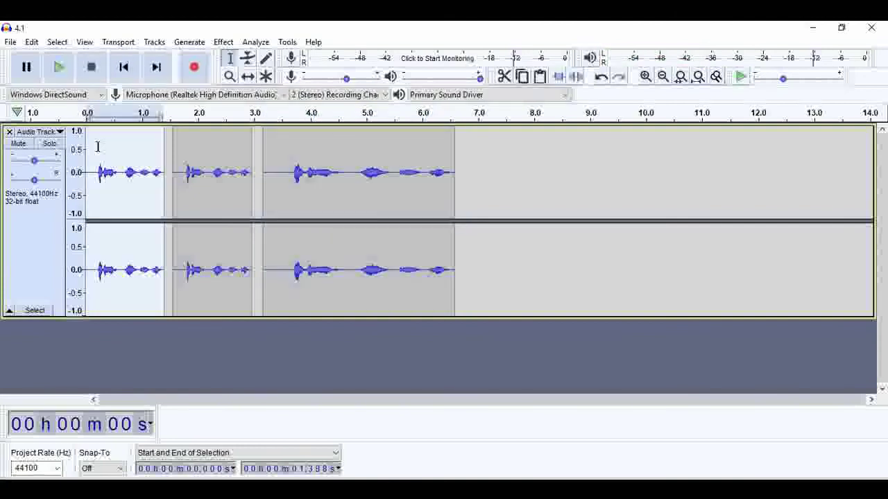
pyautogui.press('space')
pyautogui.doubleClick(197, 147)
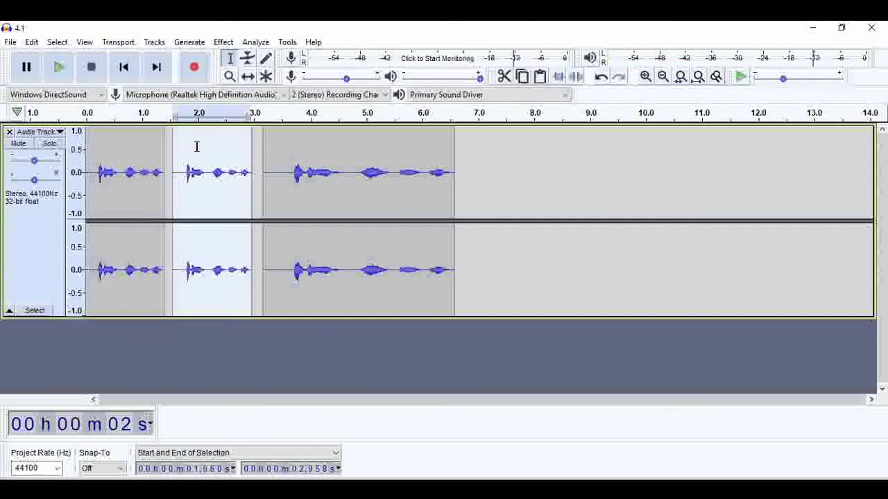
pyautogui.press('space')
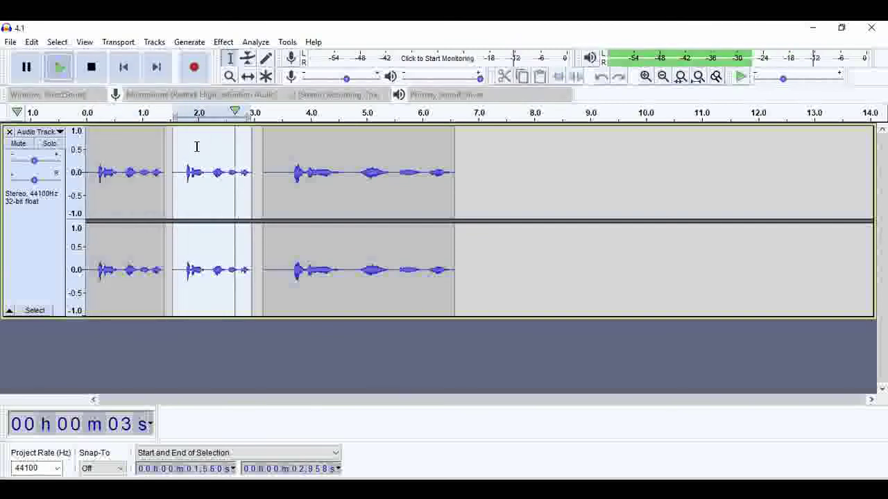
pyautogui.click(268, 139)
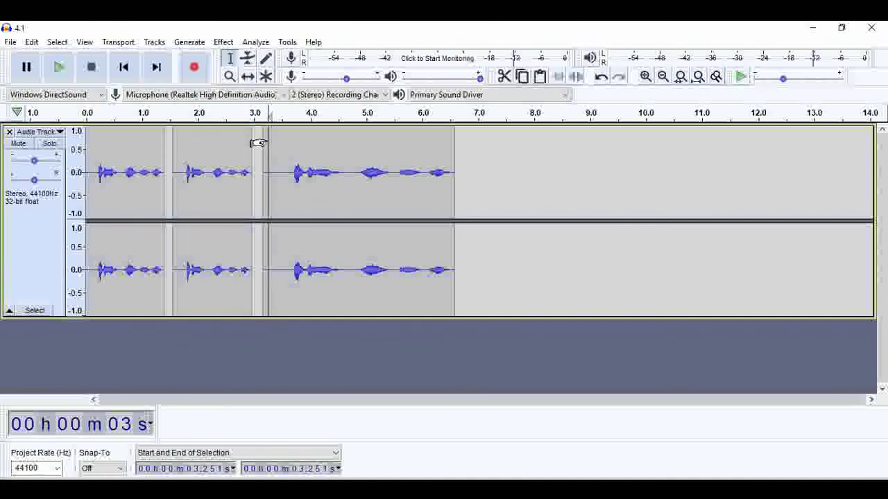
pyautogui.press('space')
# Step: Remove the voice track and import Country_Gentleman.mp3 from the Youtube Video Uploads folder
pyautogui.click(9, 132)
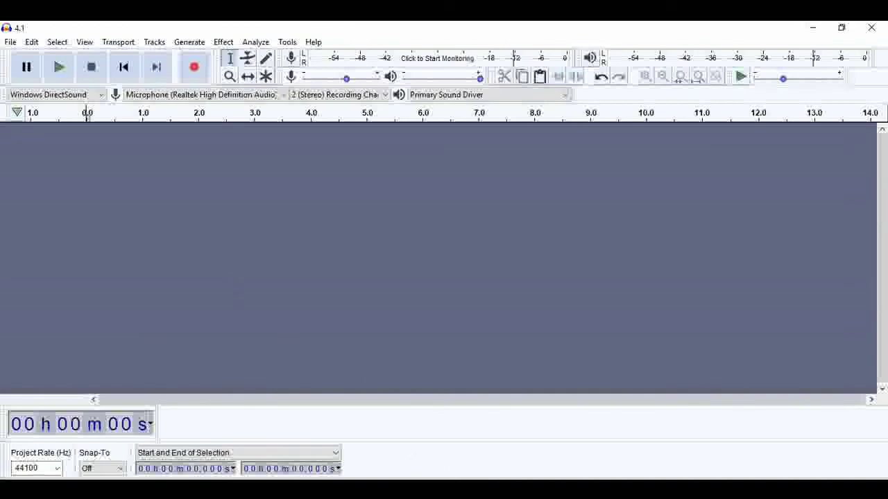
pyautogui.click(500, 437)
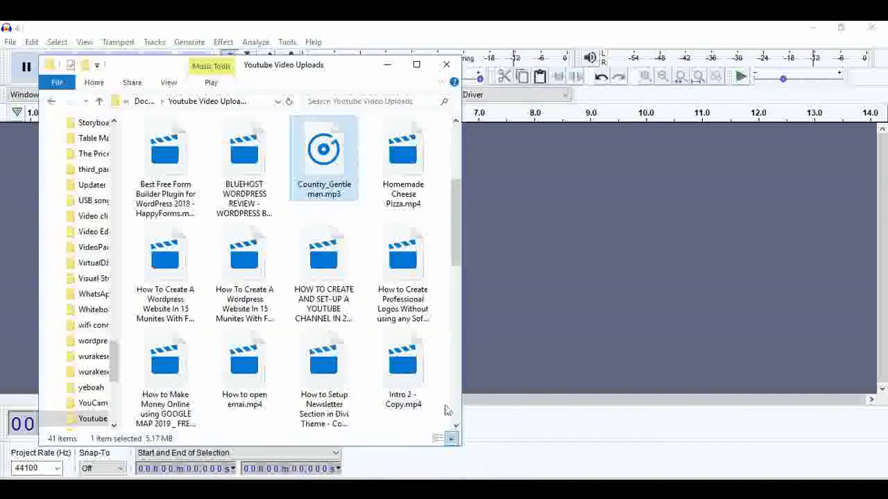
pyautogui.moveTo(330, 183); pyautogui.dragTo(564, 264)
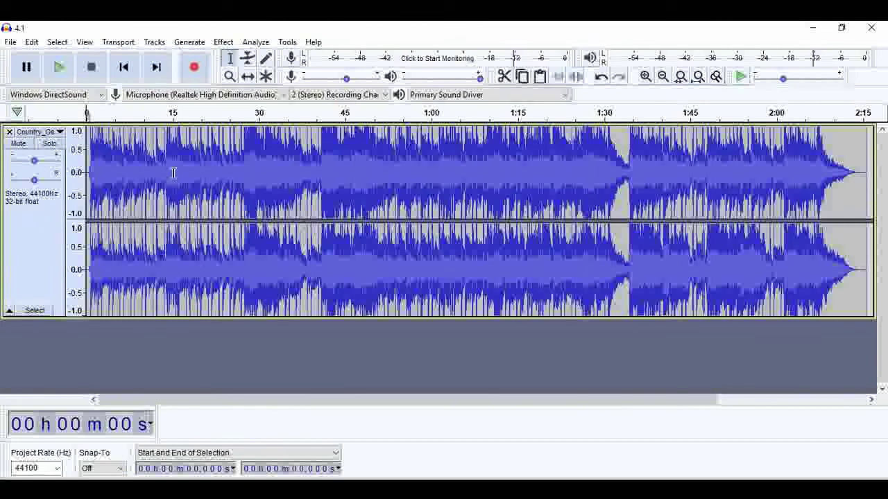
# Step: Lower the music track's volume to about 0.25 with the Envelope tool, and listen to the opening seconds
pyautogui.click(247, 58)
pyautogui.moveTo(140, 131); pyautogui.dragTo(144, 152)
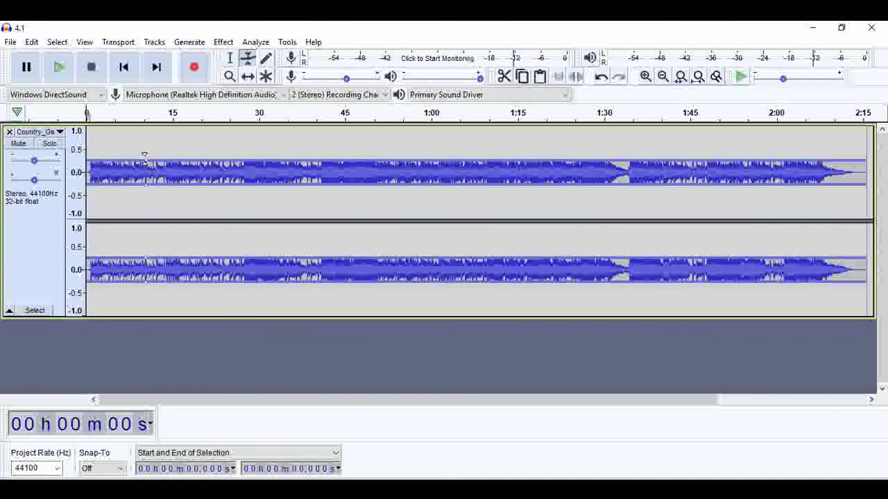
pyautogui.click(59, 72)
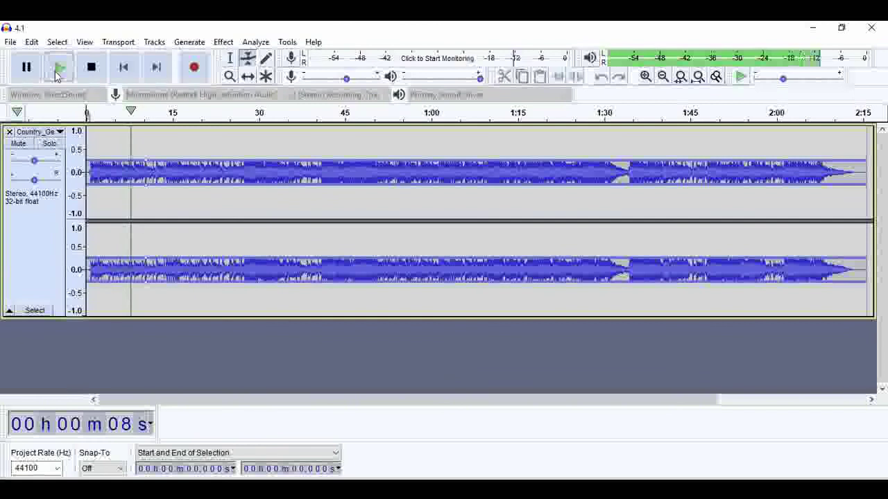
pyautogui.click(86, 112)
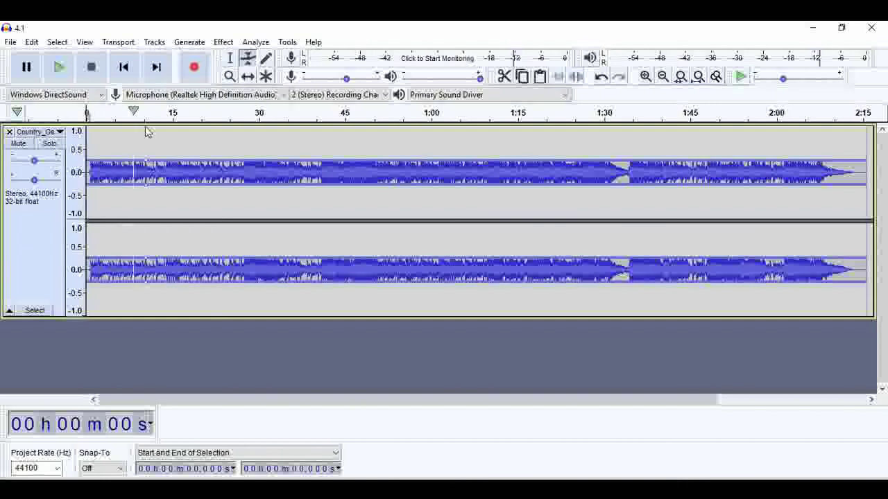
# Step: Apply the Change Pitch effect to the whole music track with a percent change of 20.001
pyautogui.click(59, 43)
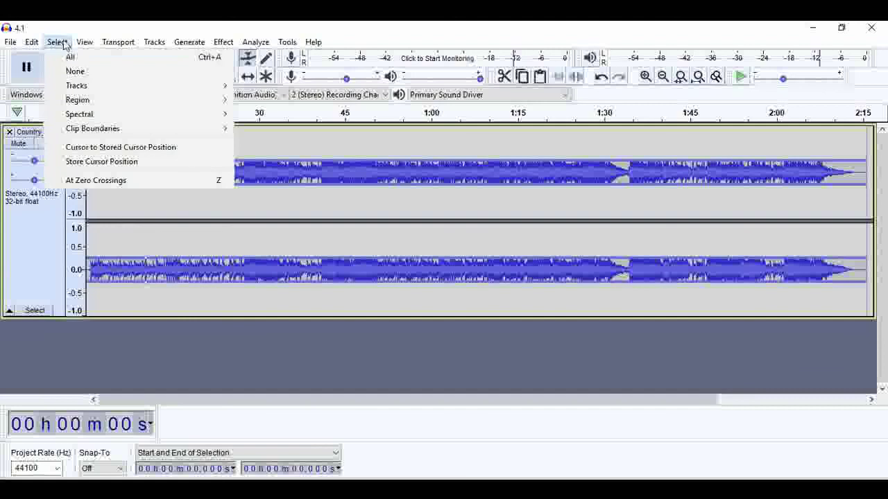
pyautogui.click(72, 57)
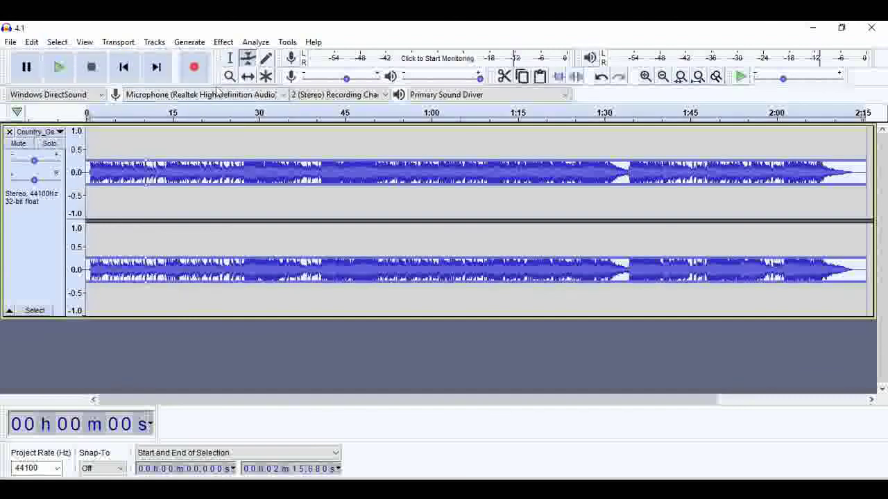
pyautogui.click(225, 43)
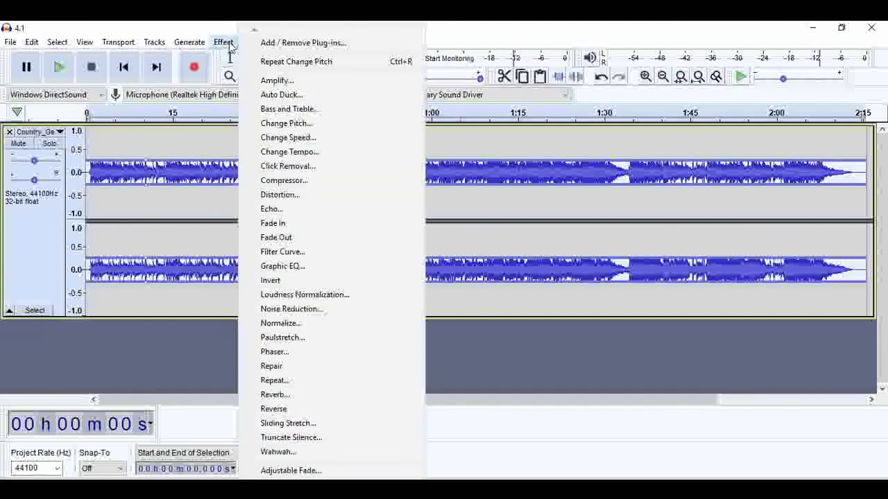
pyautogui.click(345, 126)
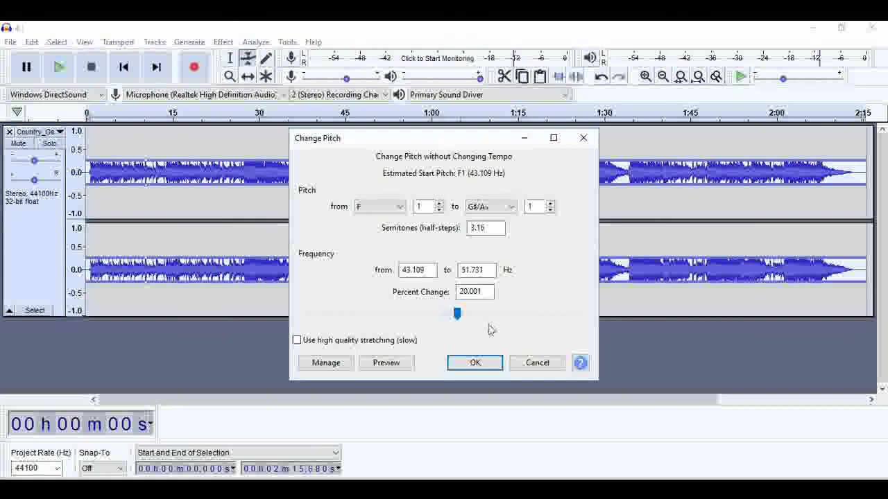
pyautogui.click(482, 367)
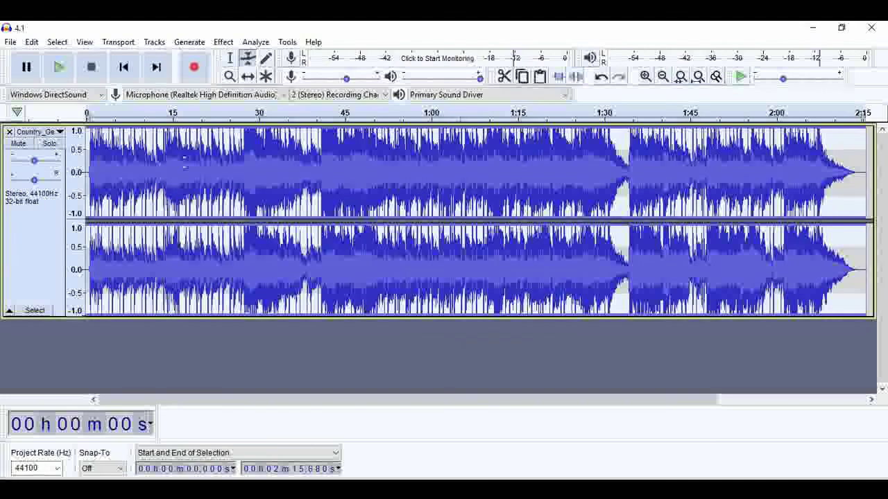
# Step: Try the pitch-shifted music track with its volume envelope lowered to about 0.25, listen to it, and undo the envelope change
pyautogui.moveTo(125, 133); pyautogui.dragTo(134, 153)
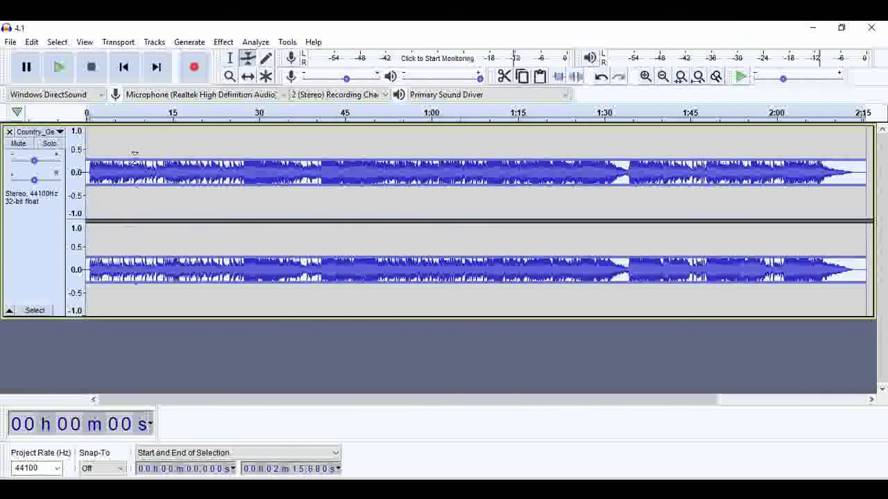
pyautogui.click(60, 68)
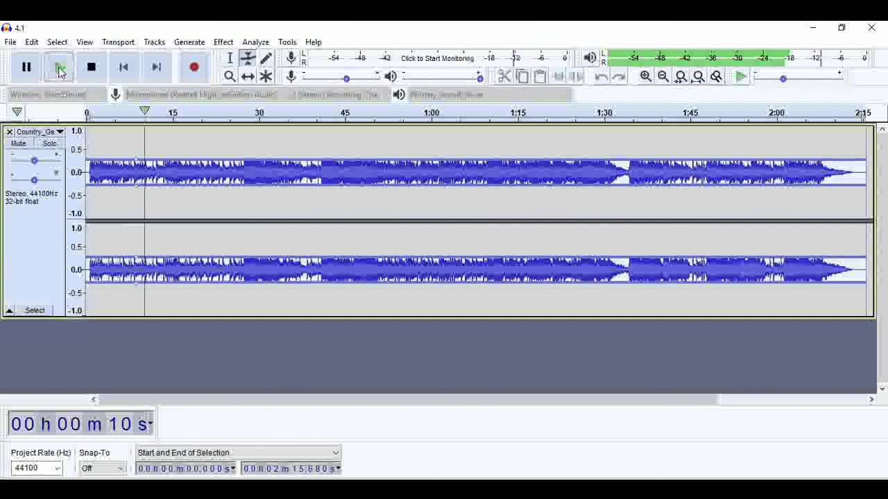
pyautogui.click(91, 66)
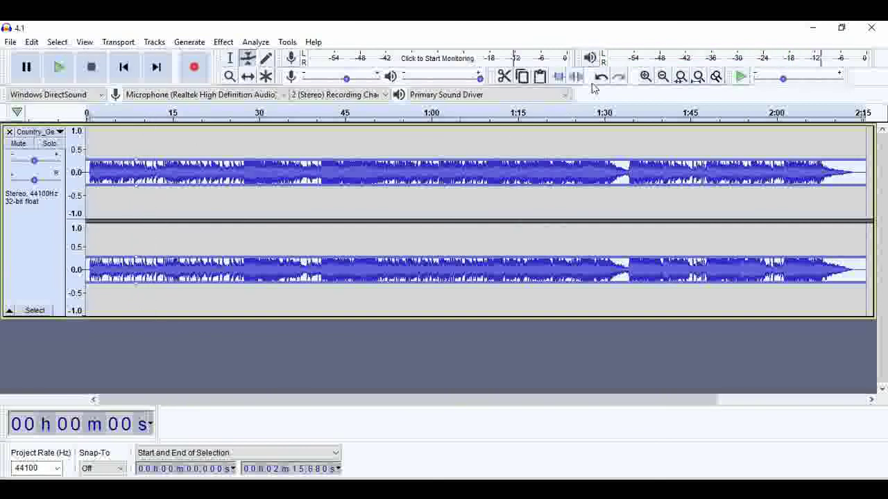
pyautogui.click(597, 79)
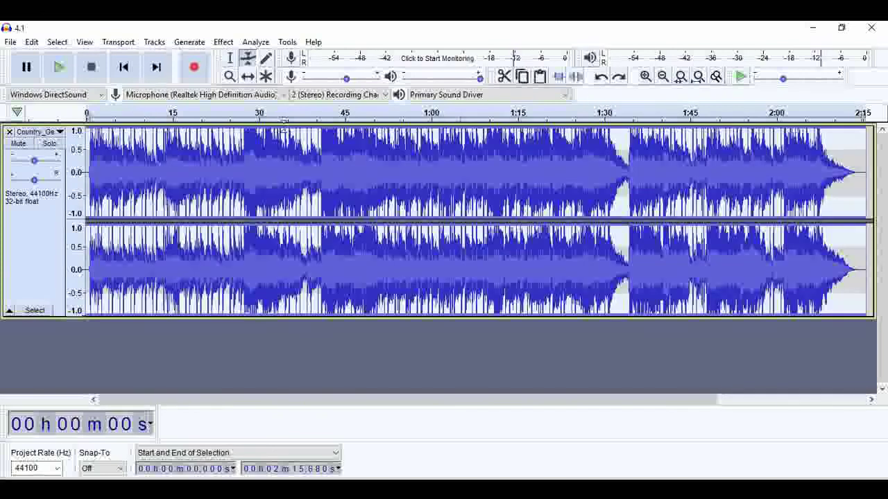
# Step: Lower the music track's volume envelope to about 0.25 and listen to its first few seconds
pyautogui.hotkey('ctrl', 'y')
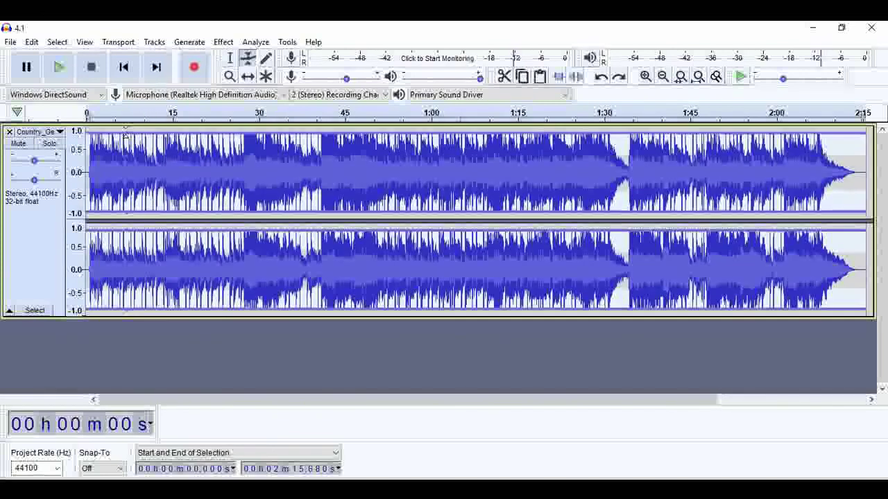
pyautogui.hotkey('ctrl', 'y')
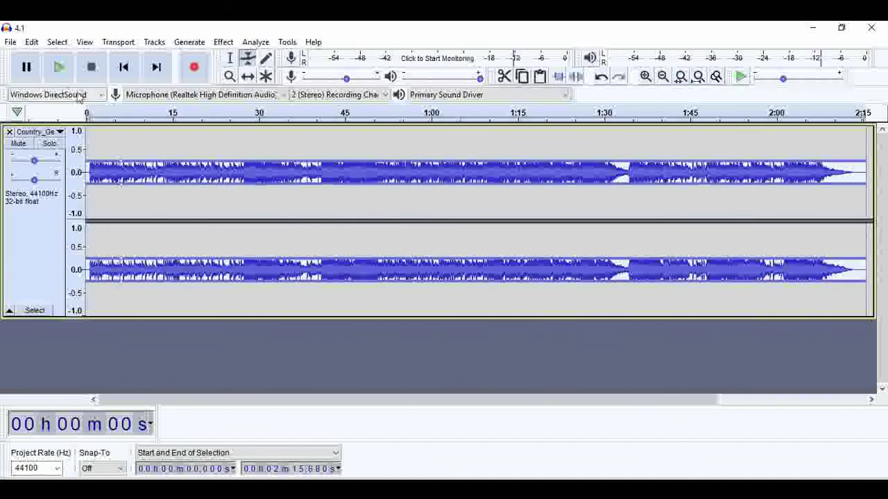
pyautogui.click(60, 71)
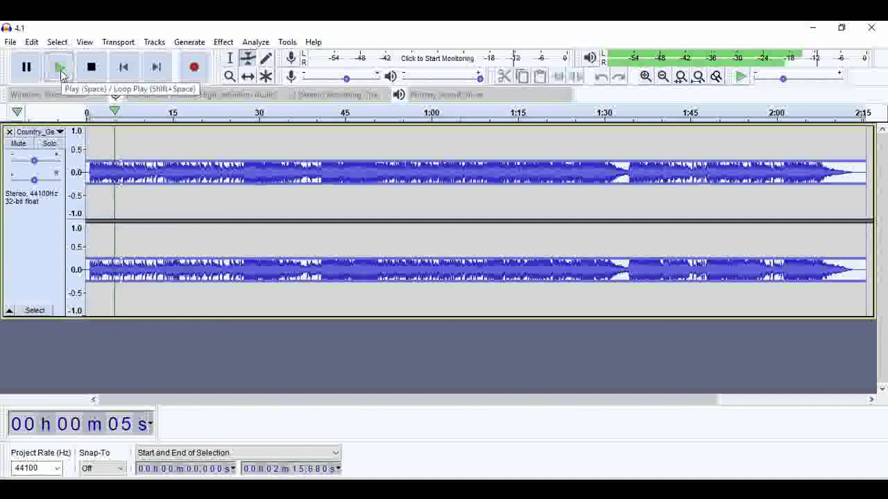
pyautogui.click(98, 75)
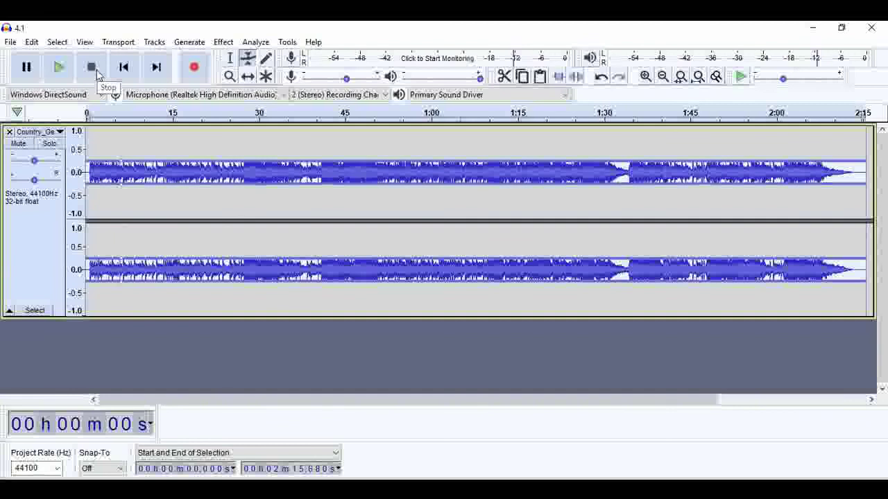